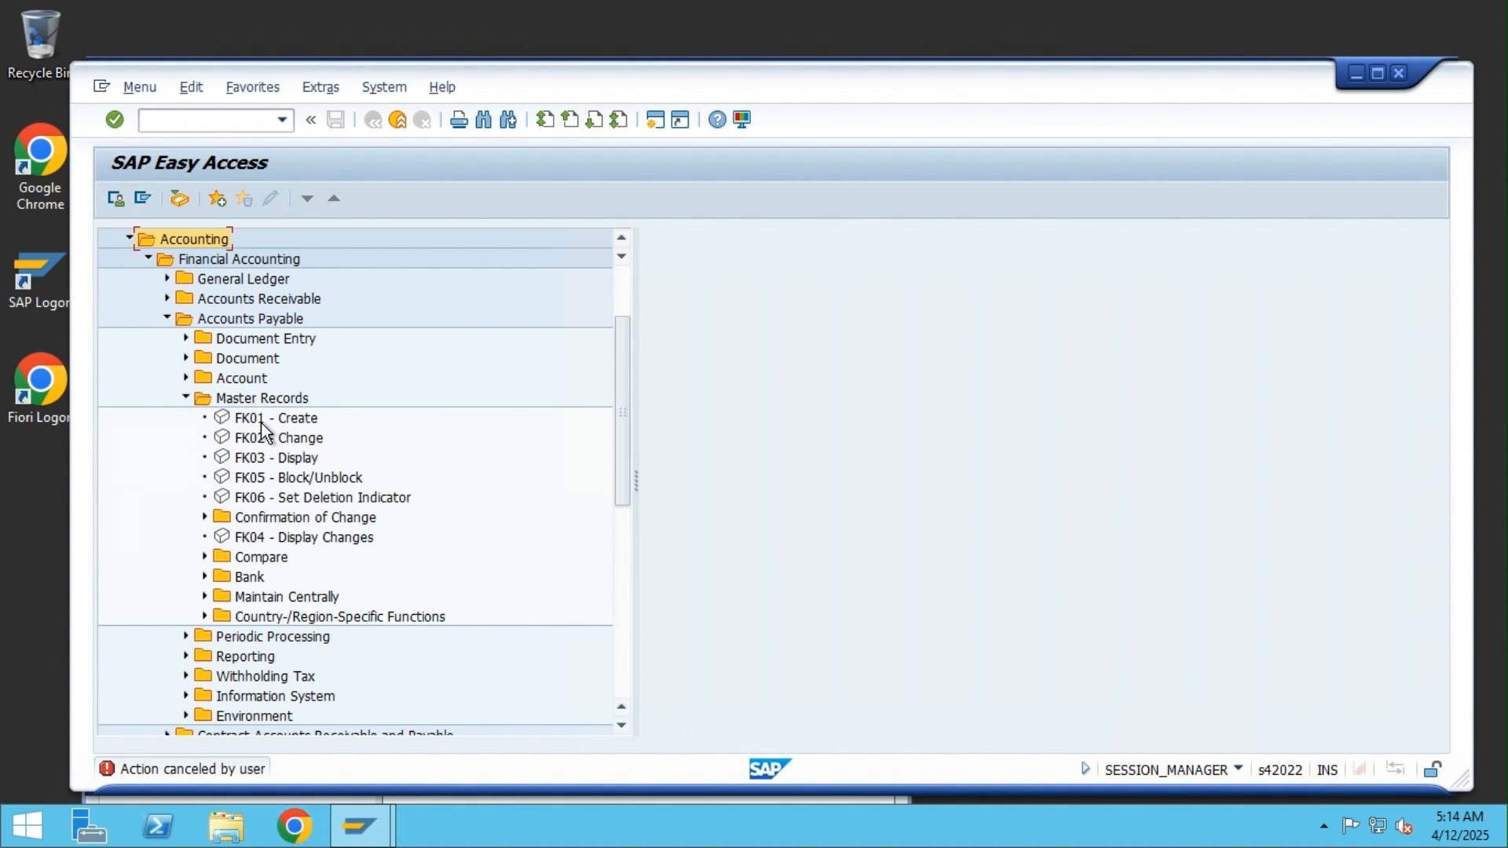
{"action": "double_click", "coordinate": [262, 424]}
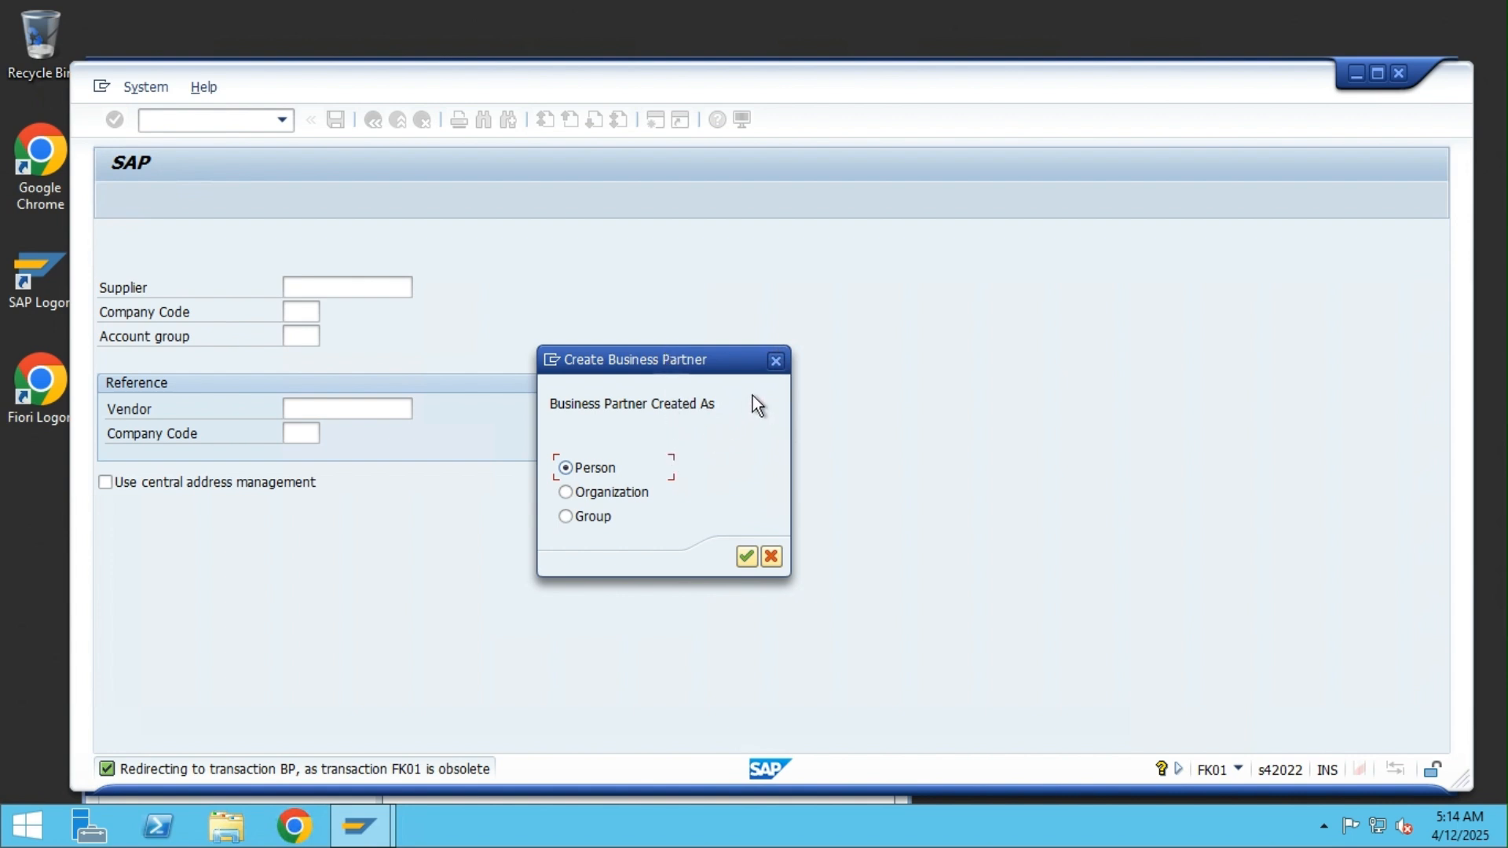
{"action": "left_click", "coordinate": [774, 361]}
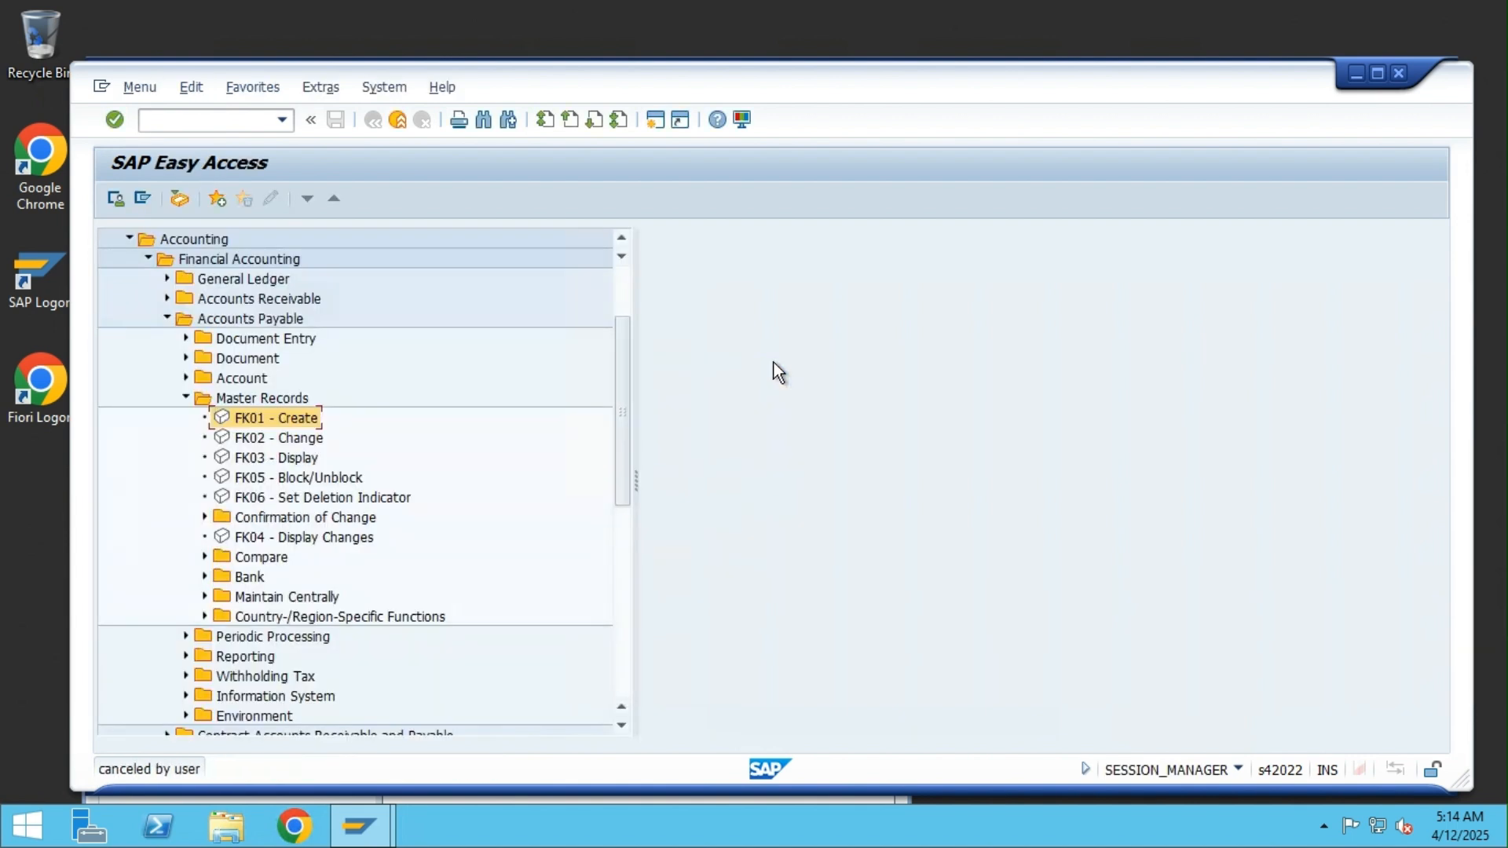
{"action": "left_click", "coordinate": [191, 88]}
{"action": "left_click", "coordinate": [175, 120]}
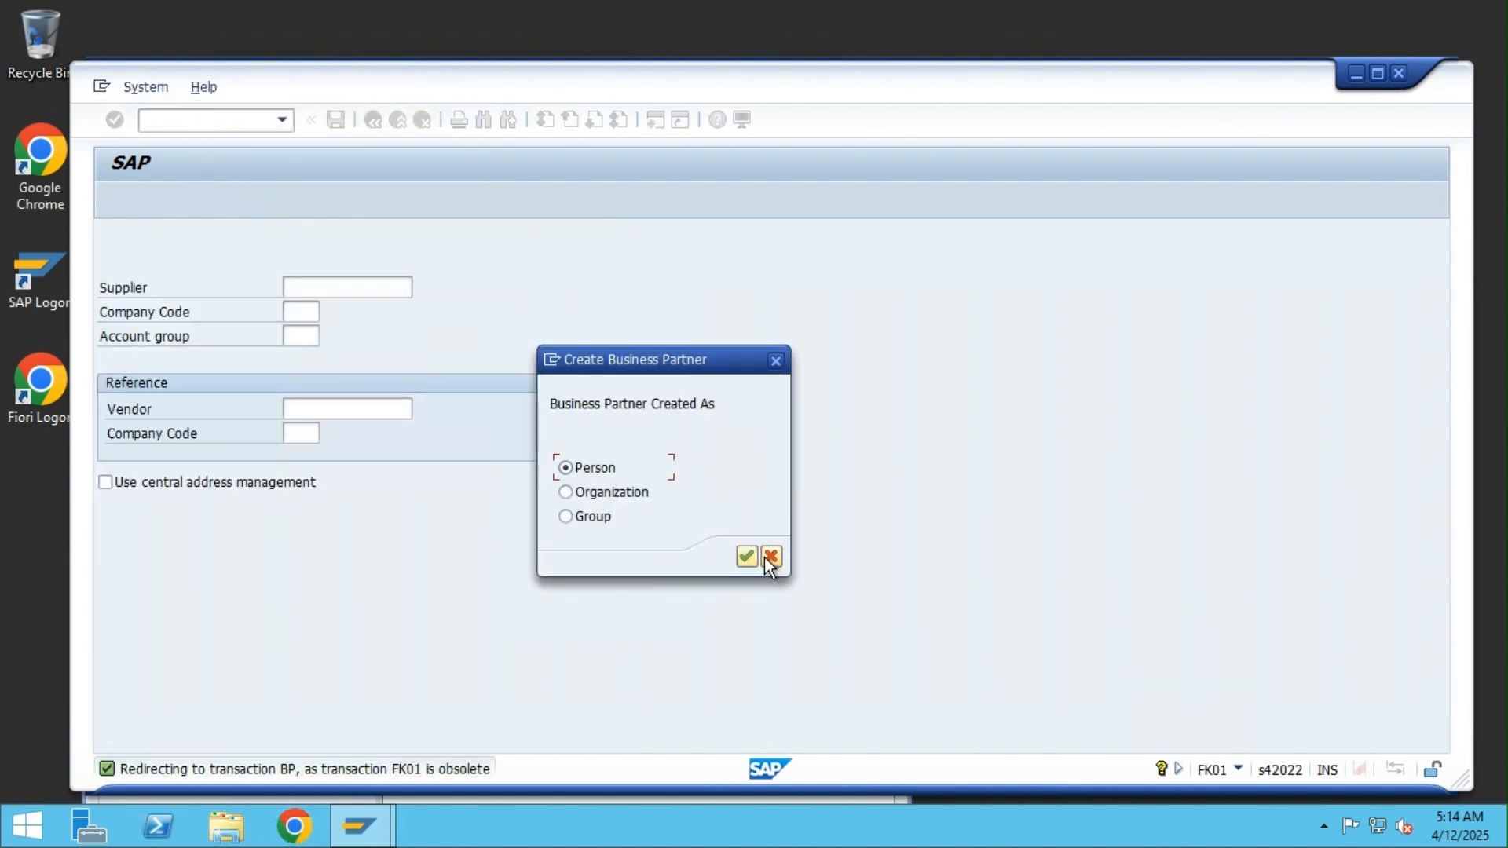
{"action": "left_click", "coordinate": [768, 557]}
Step: Run transaction /nspro and open the SAP Customizing Implementation Guide
{"action": "left_click", "coordinate": [189, 124]}
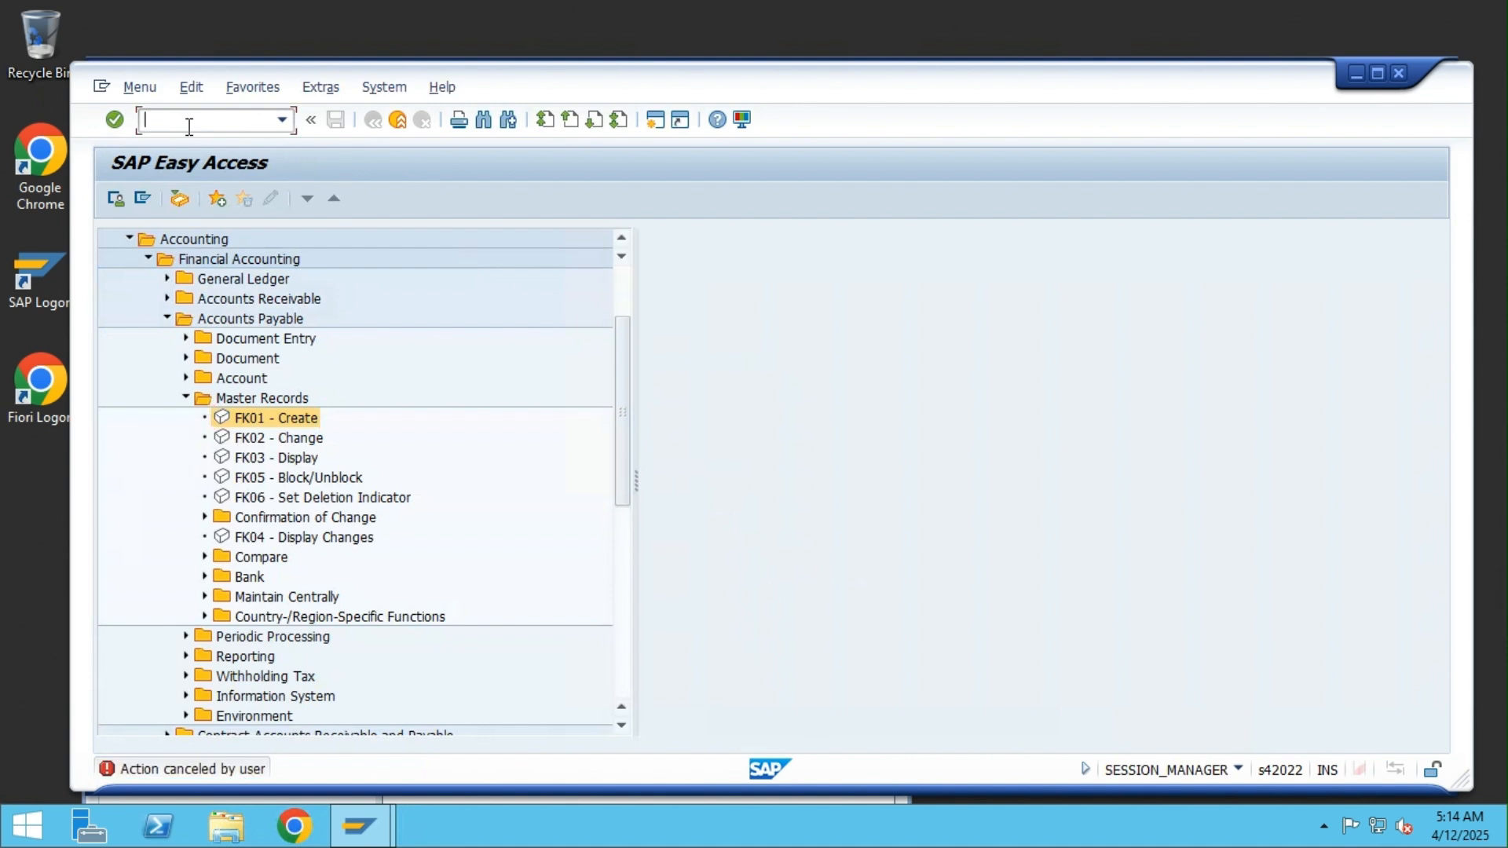
{"action": "type", "text": "/s"}
{"action": "key", "text": "BackSpace"}
{"action": "type", "text": "nspro"}
{"action": "key", "text": "Return"}
{"action": "left_click", "coordinate": [215, 193]}
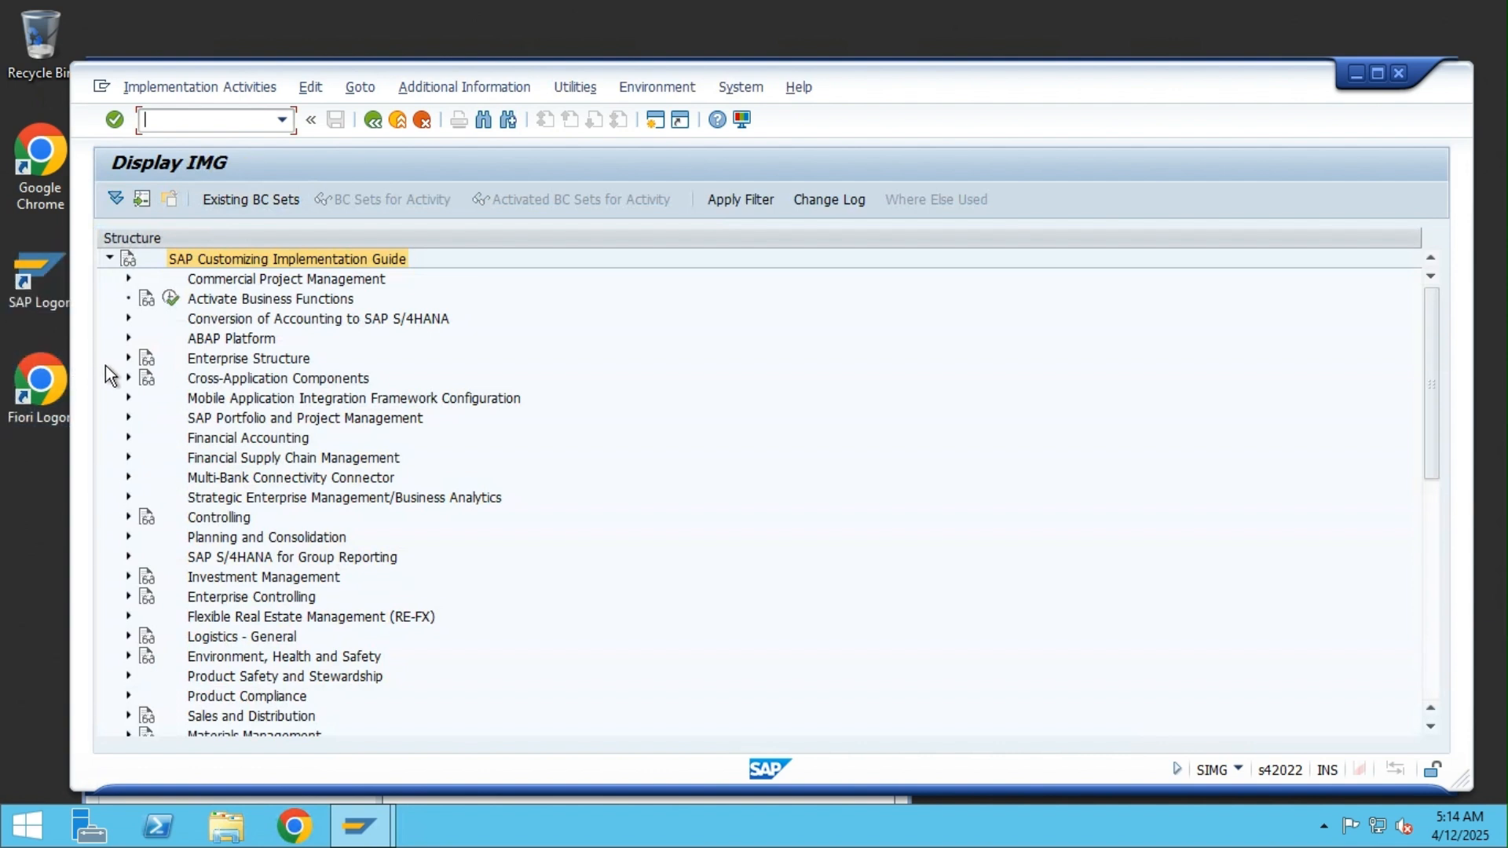
Step: Expand Cross-Application Components, SAP Business Partner, Business Partner and Basic Settings down to the Number Ranges and Groupings activities
{"action": "left_click", "coordinate": [127, 379]}
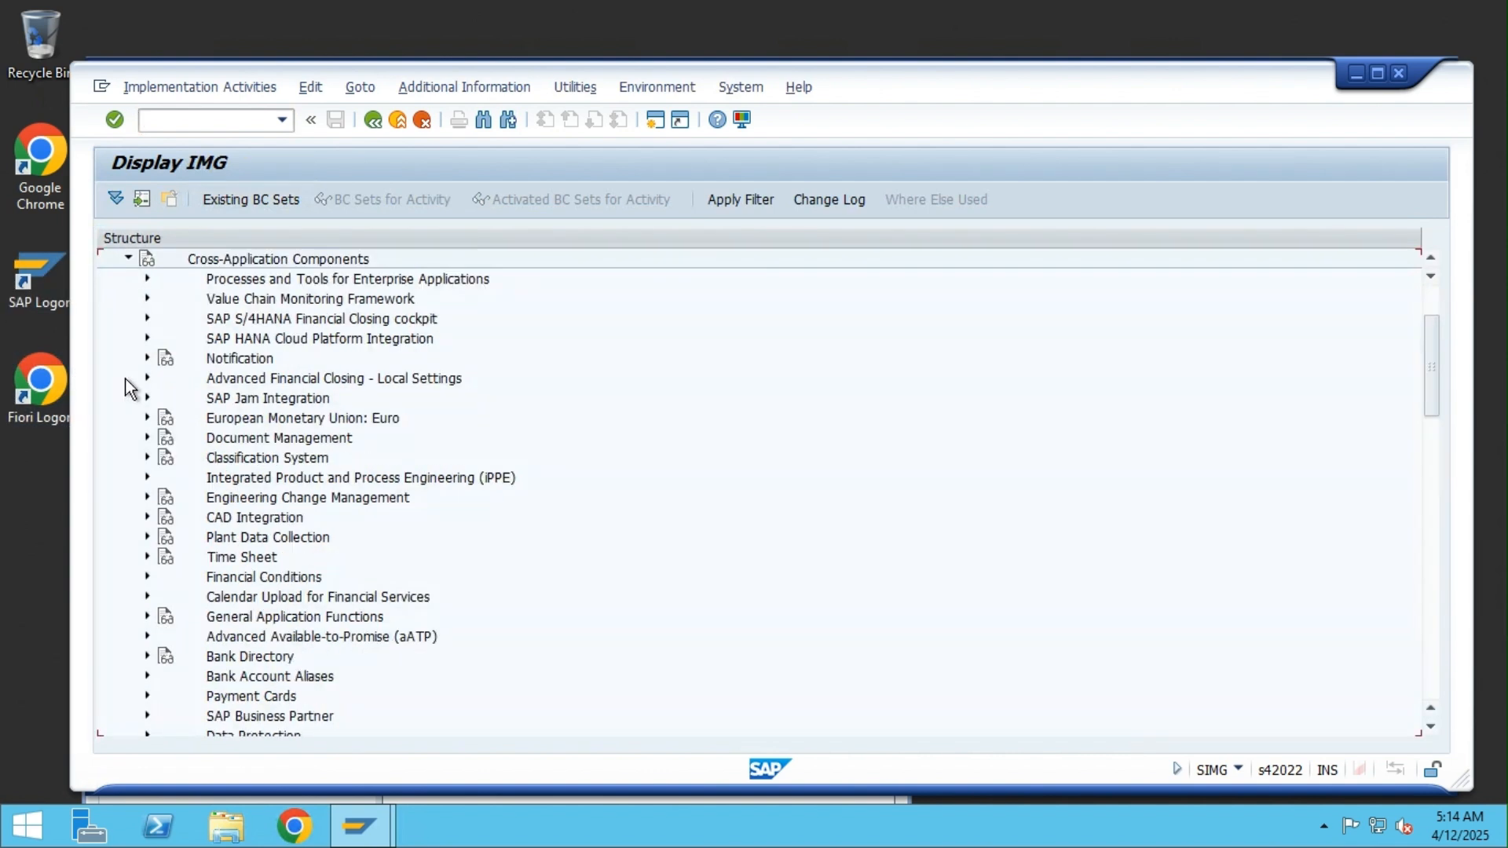
{"action": "scroll", "coordinate": [223, 613], "scroll_direction": "down", "scroll_amount": 1}
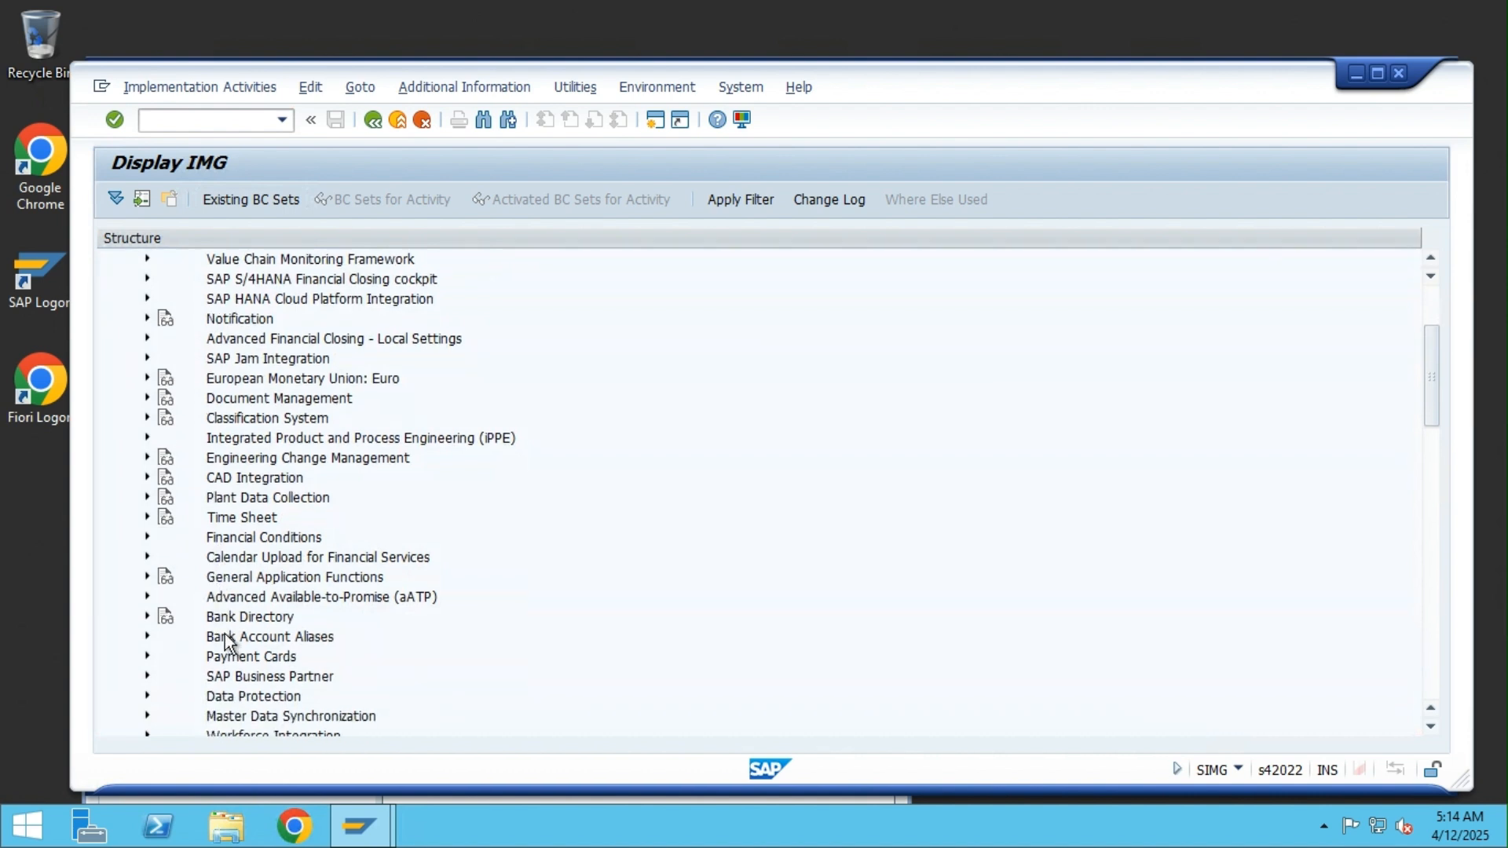
{"action": "left_click", "coordinate": [148, 677]}
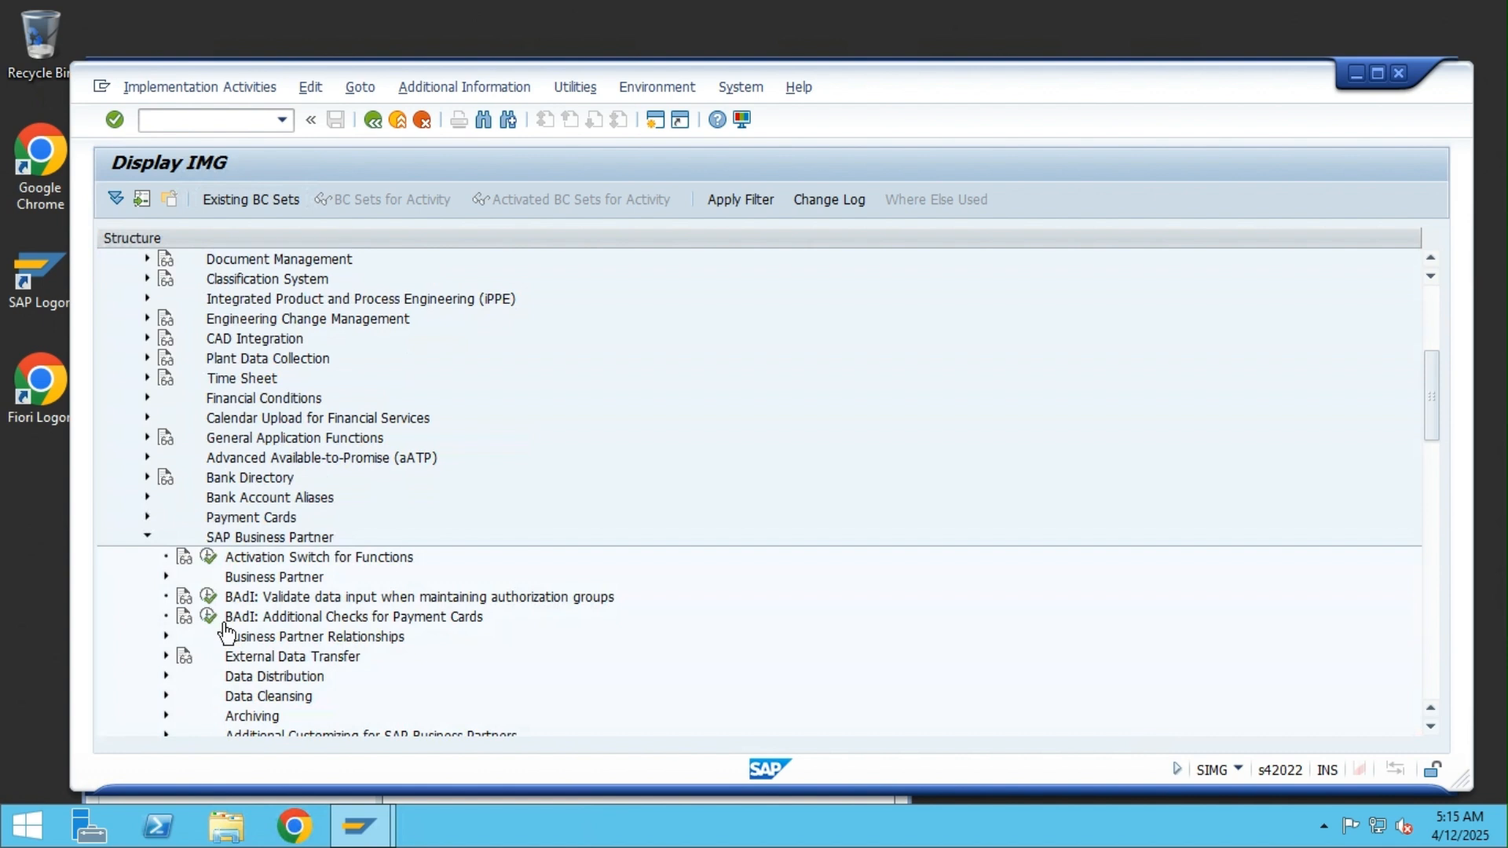
{"action": "left_click", "coordinate": [165, 575]}
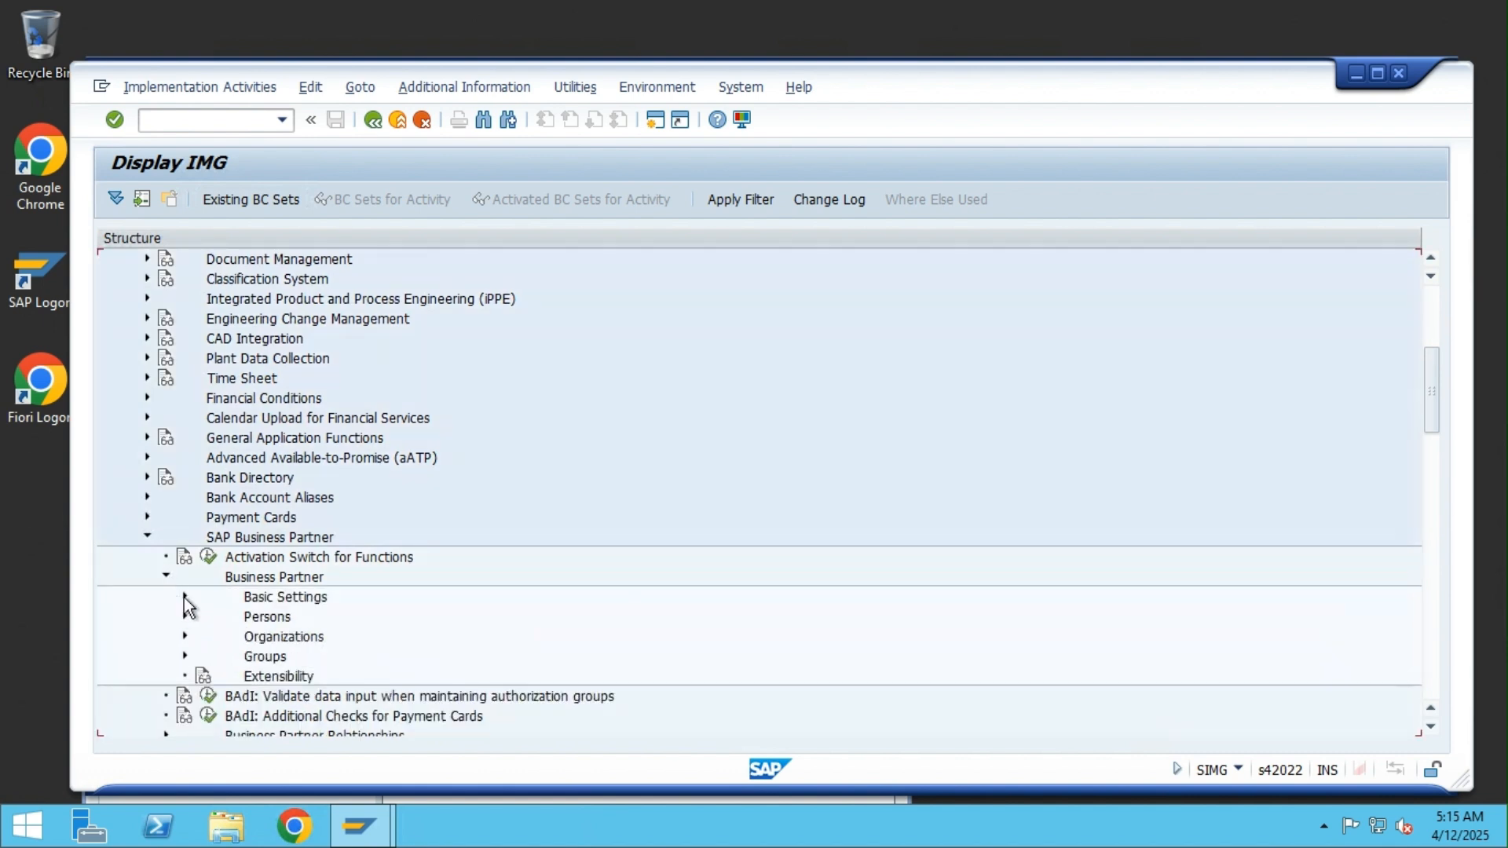
{"action": "left_click", "coordinate": [184, 597]}
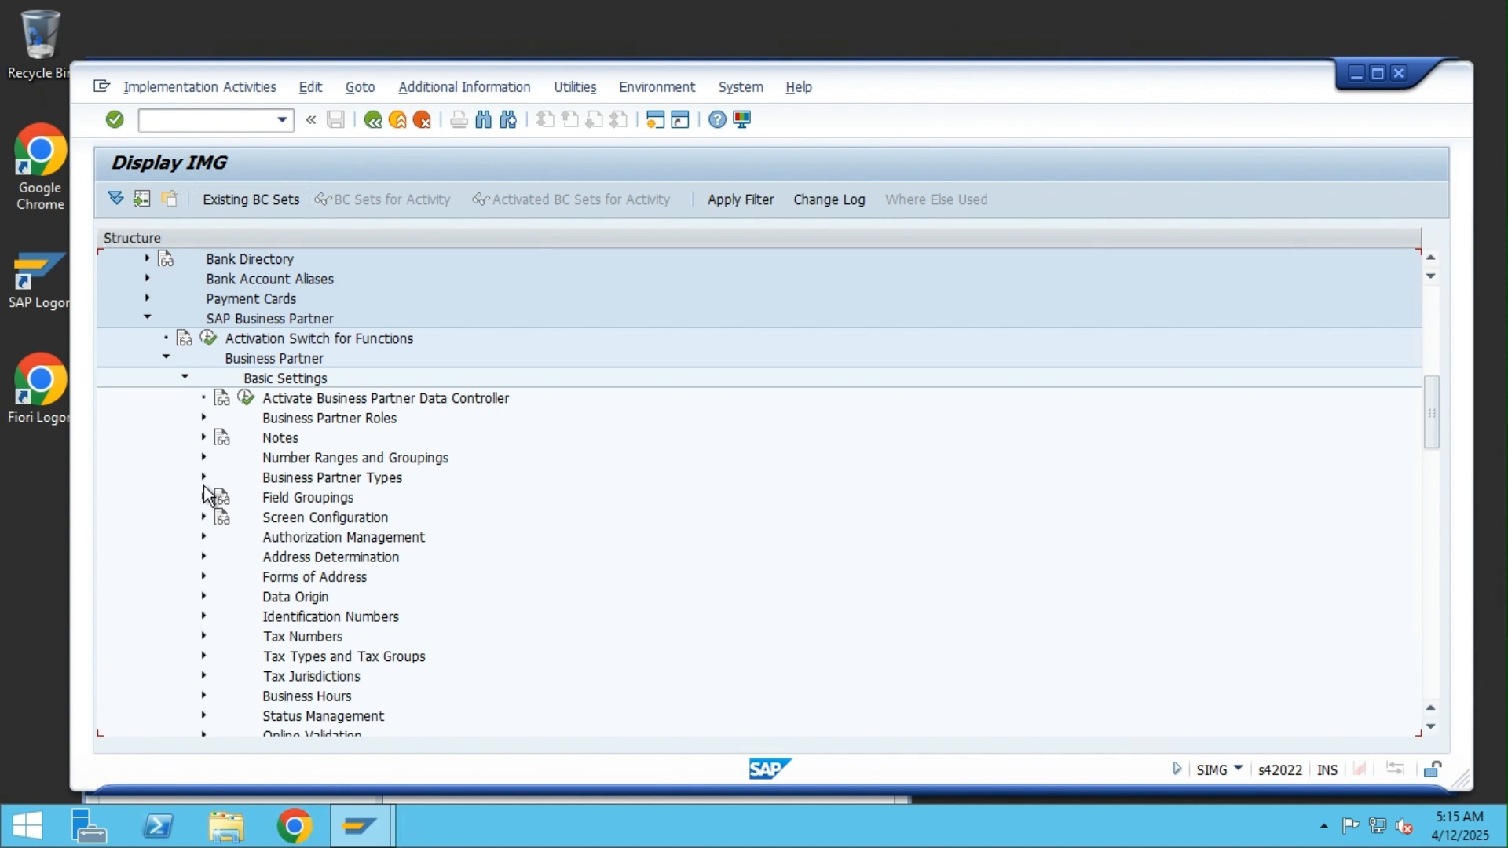
{"action": "left_click", "coordinate": [203, 458]}
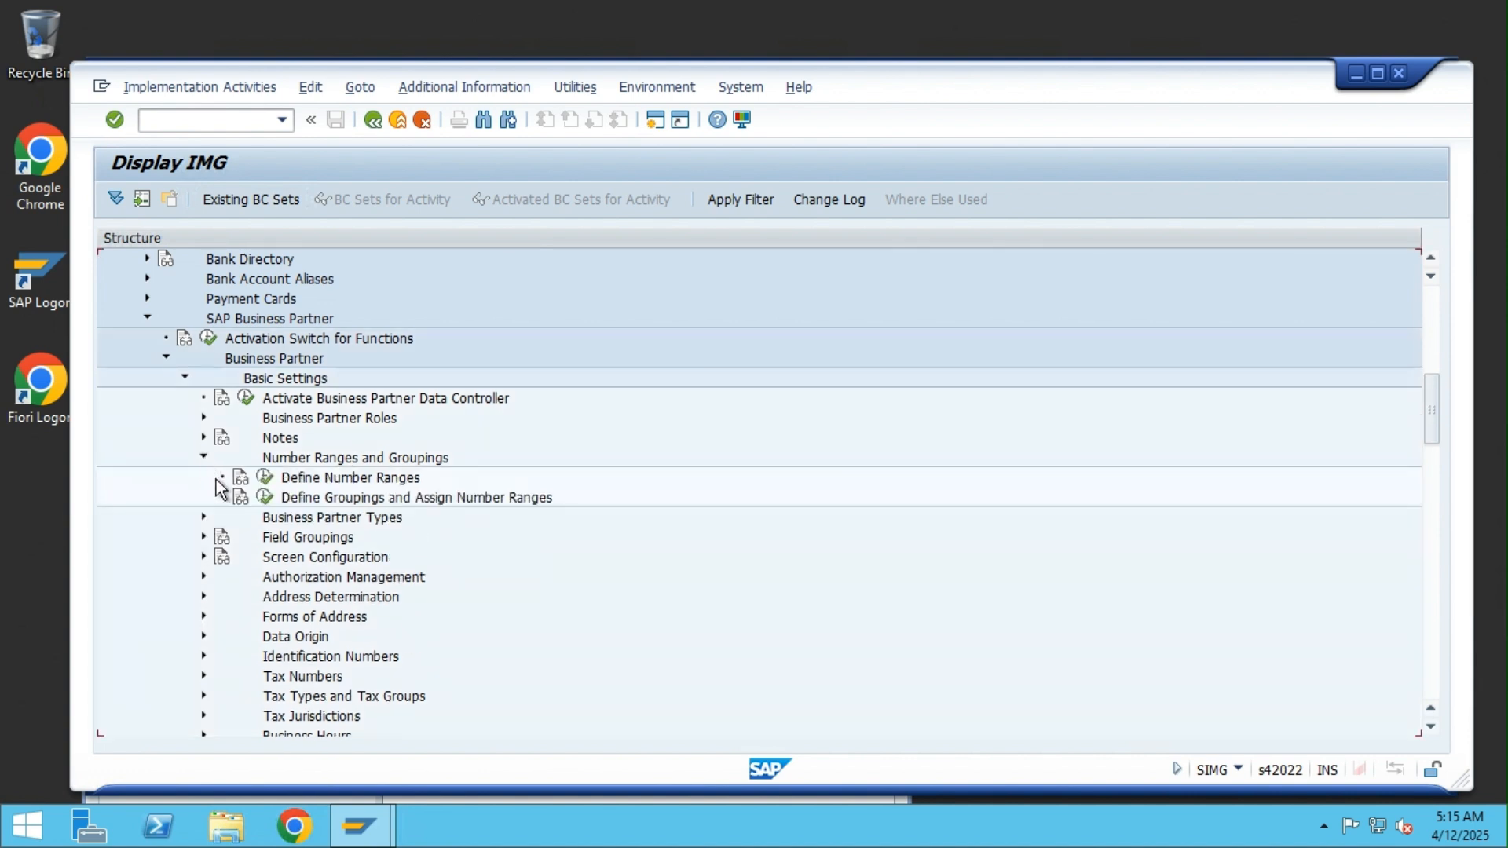
Step: Open Define Number Ranges for BU_PARTNER, examine the intervals and the status of number range 22, and return to the guide
{"action": "left_click", "coordinate": [264, 477]}
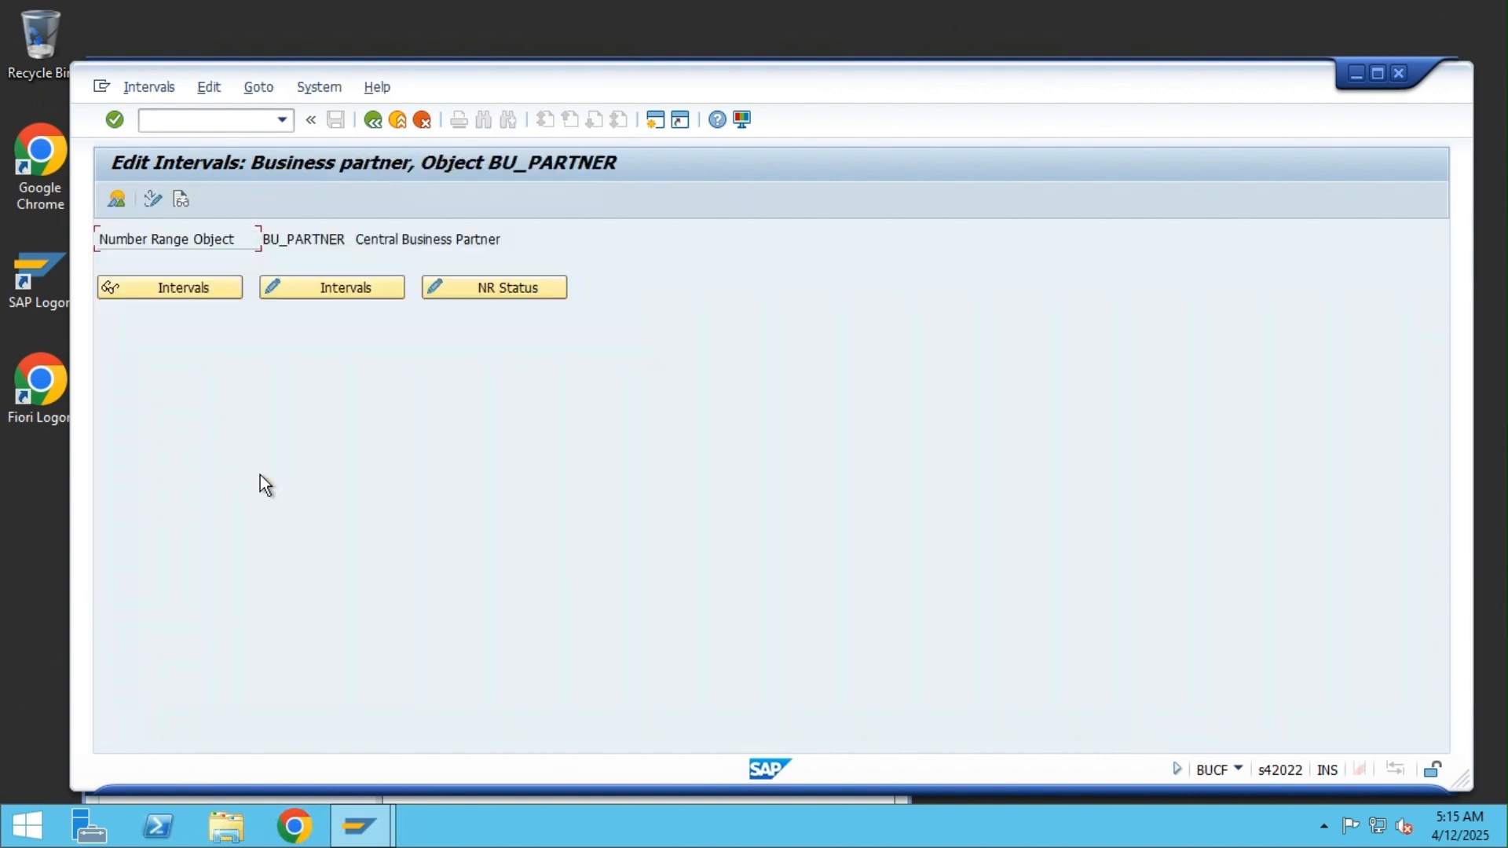
{"action": "left_click", "coordinate": [319, 293]}
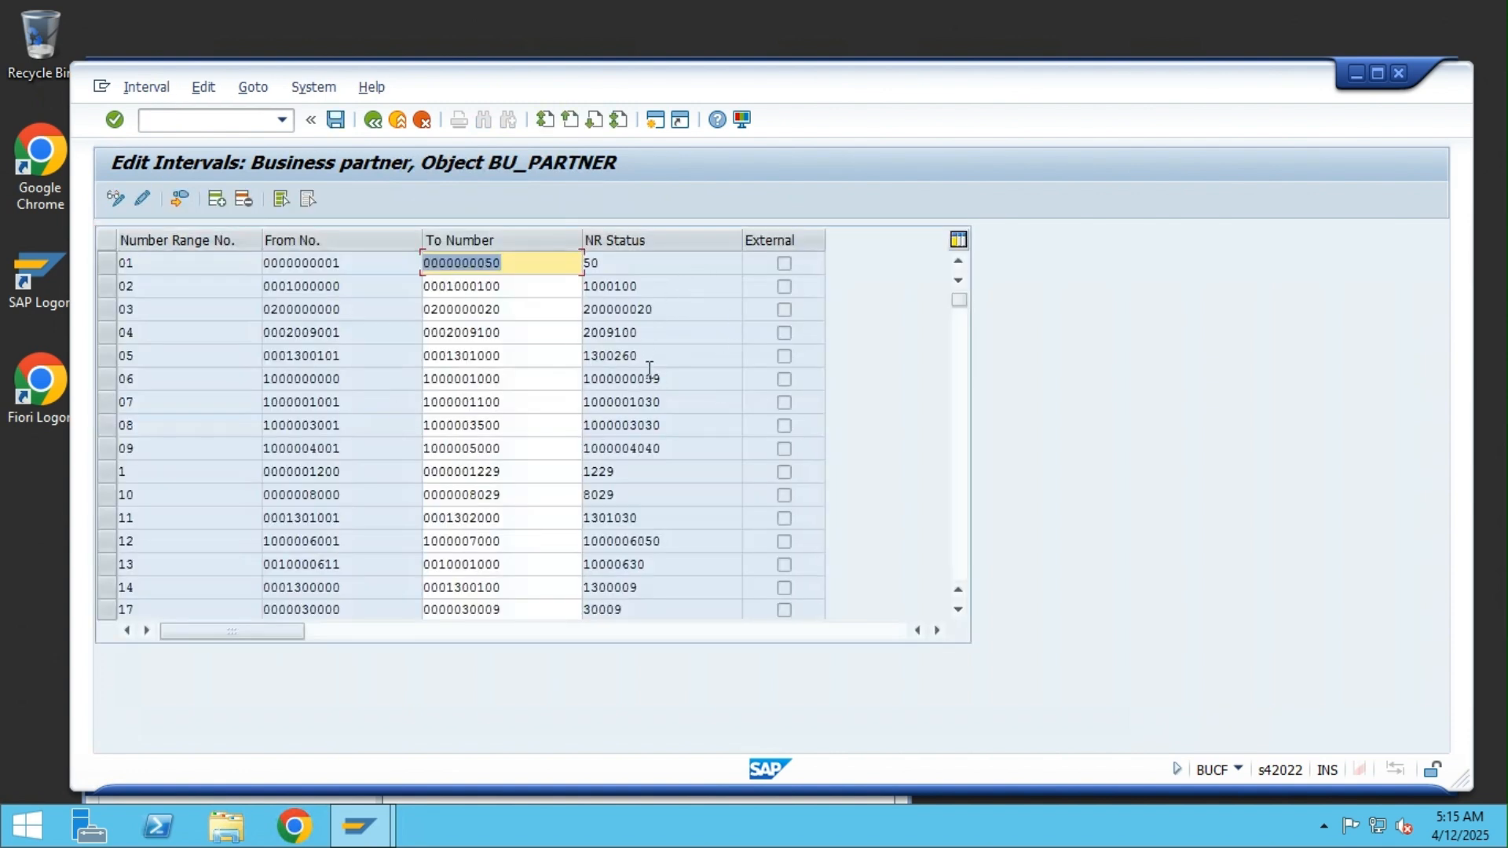
{"action": "scroll", "coordinate": [663, 413], "scroll_direction": "down", "scroll_amount": 4}
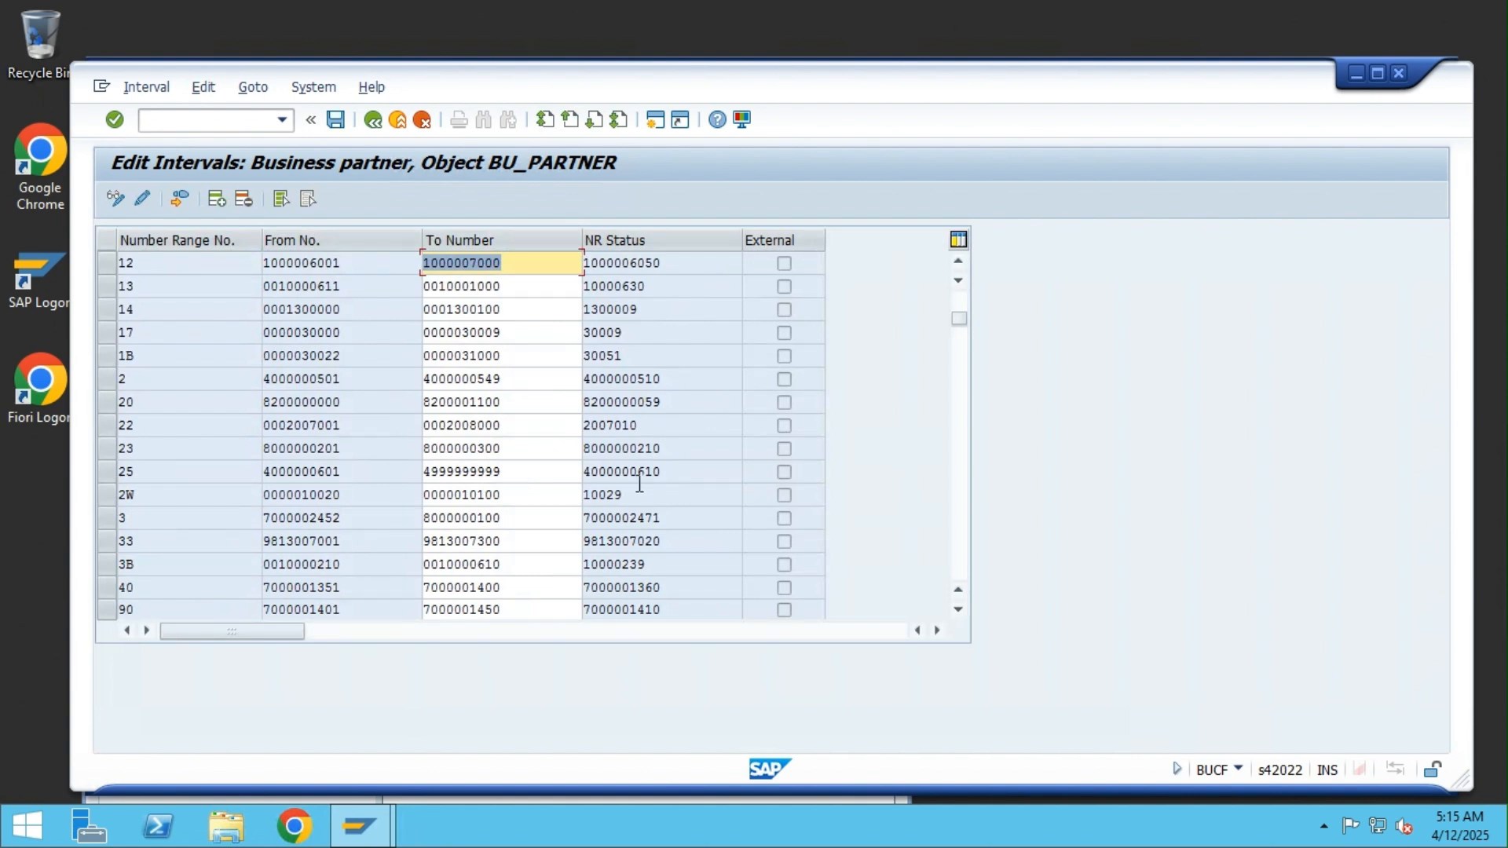
{"action": "left_click", "coordinate": [648, 429]}
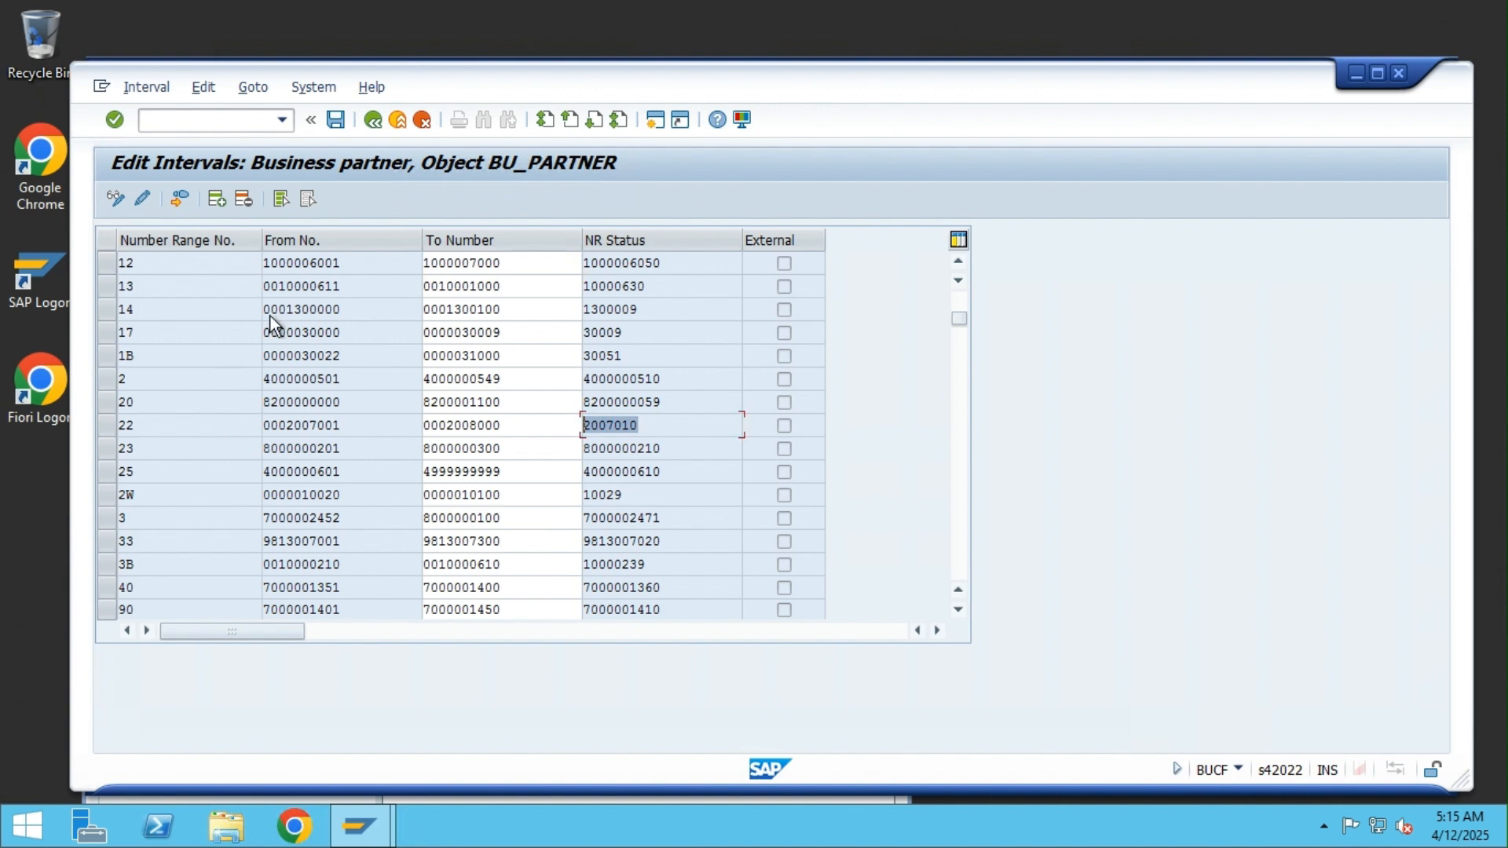
{"action": "left_click", "coordinate": [398, 119]}
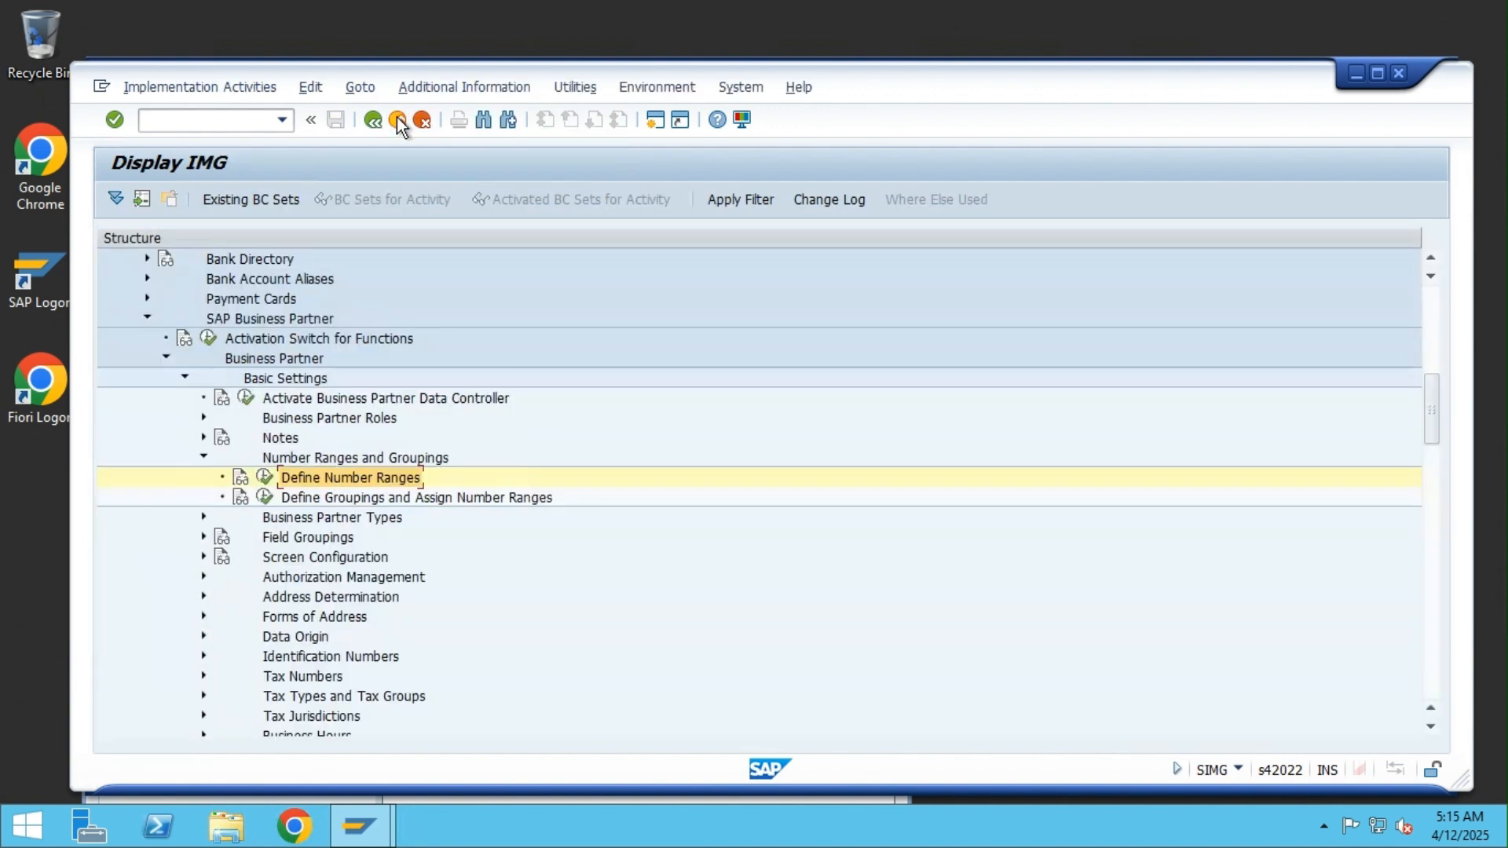
Step: Open Define Groupings and Assign Number Ranges and start a new entry with grouping code NSD1
{"action": "left_click", "coordinate": [267, 498]}
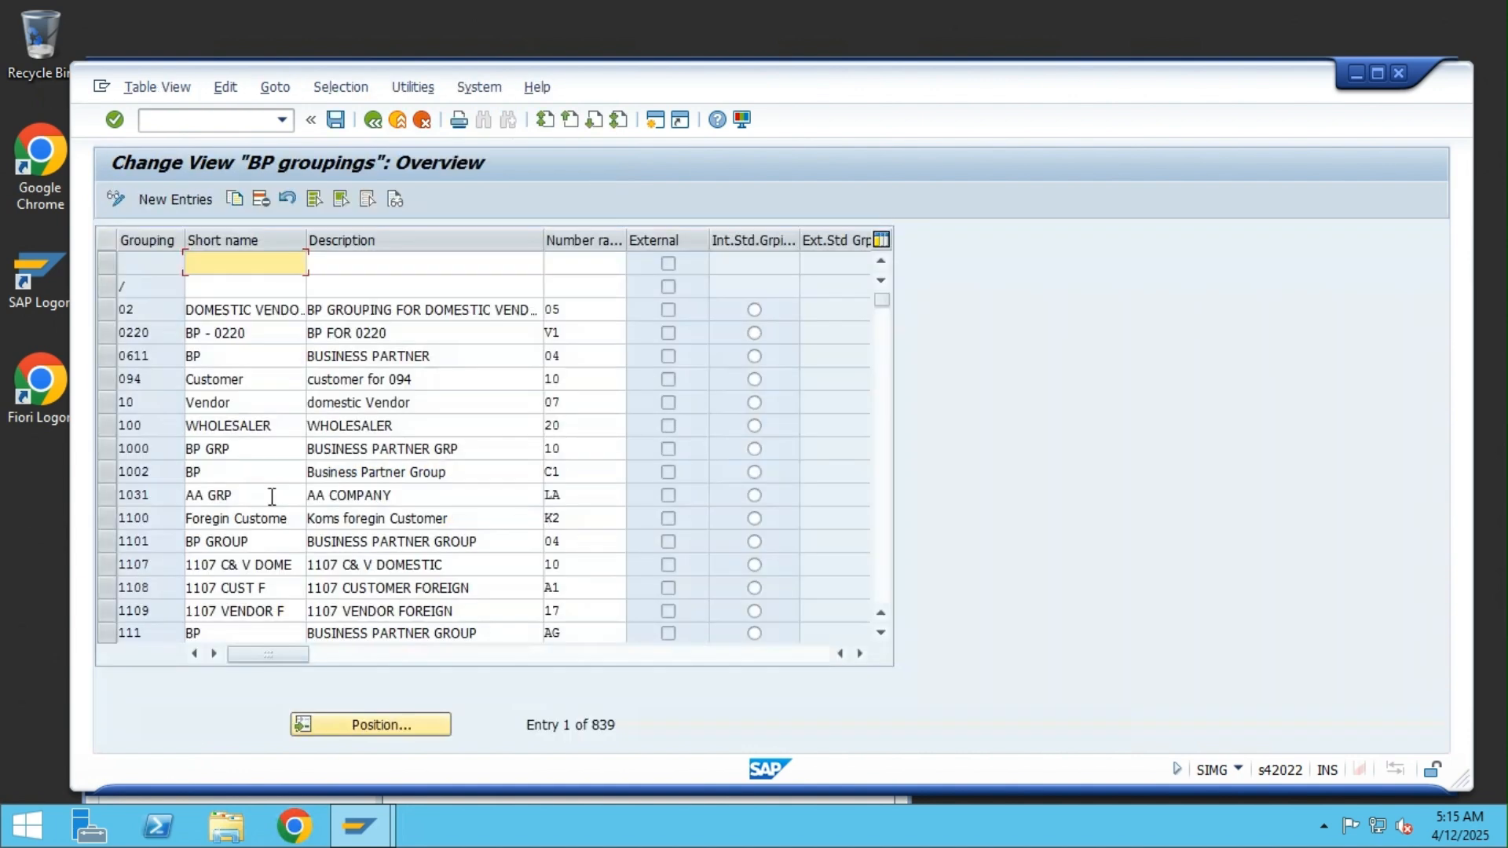
{"action": "scroll", "coordinate": [272, 497], "scroll_direction": "down", "scroll_amount": 1}
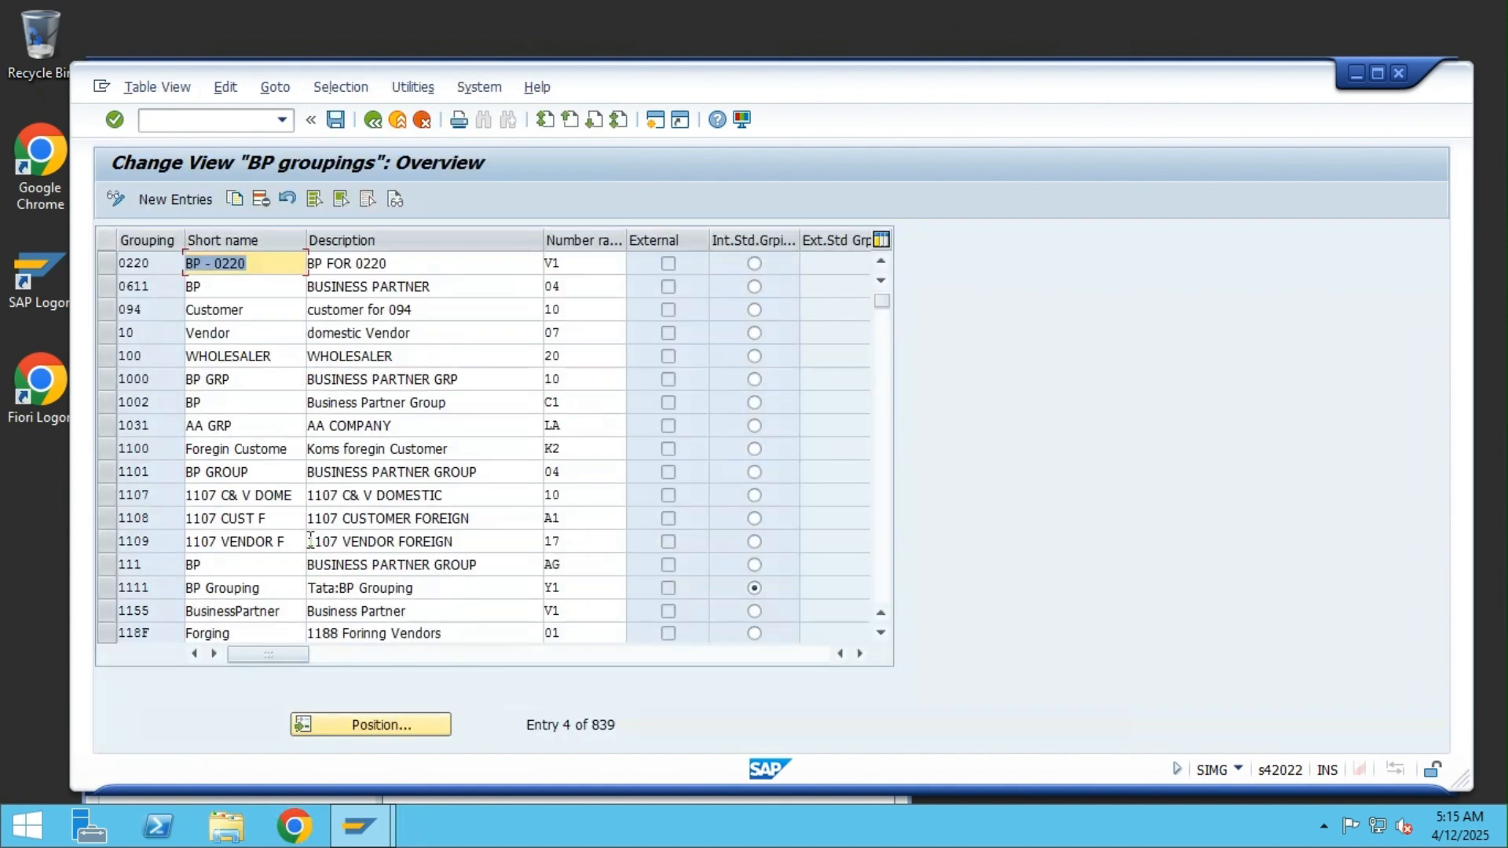
{"action": "left_click", "coordinate": [177, 201]}
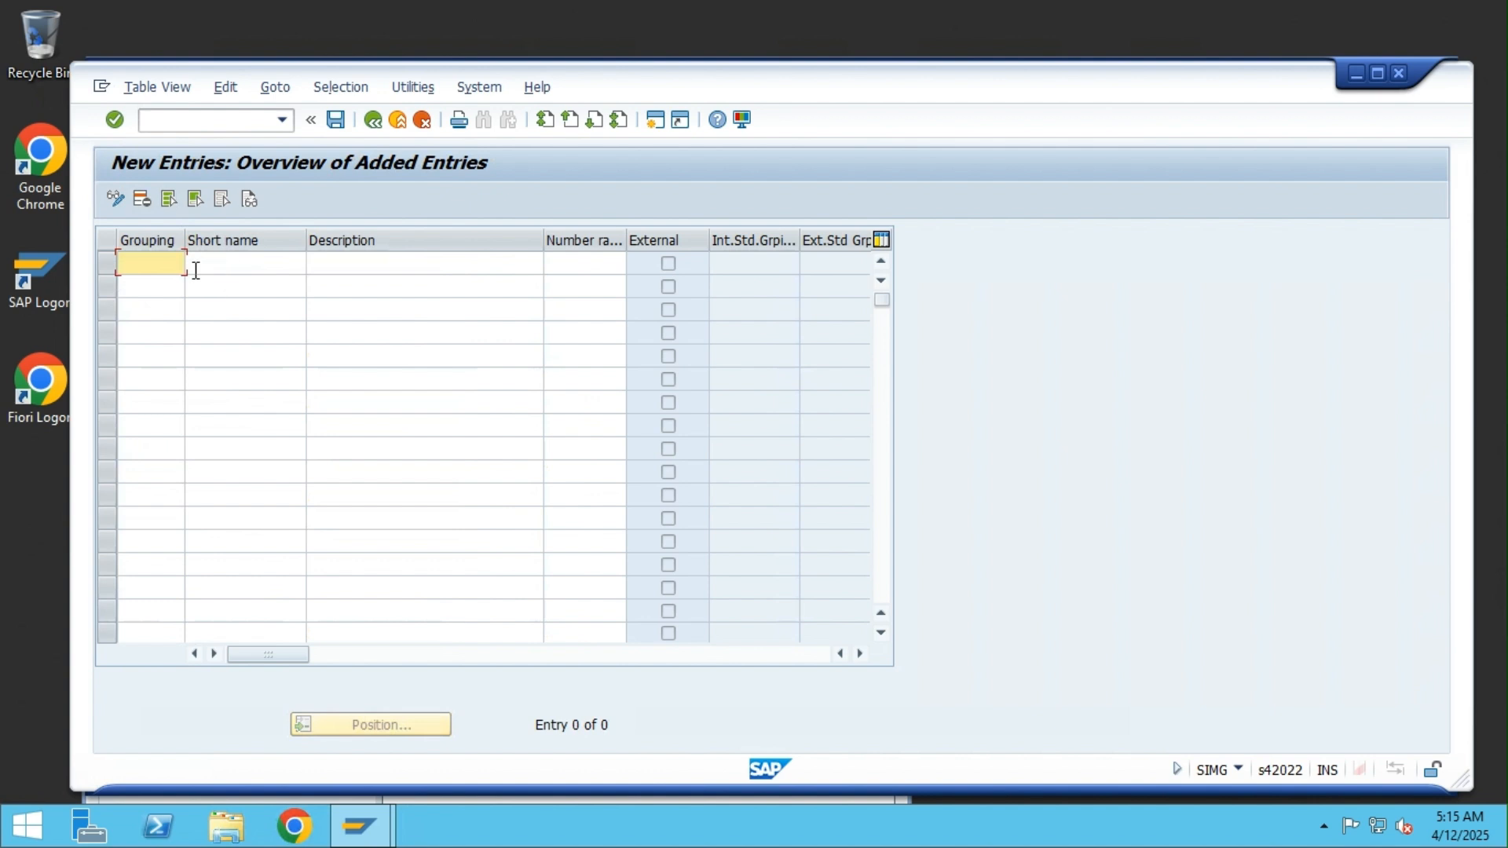
{"action": "type", "text": "NSD1"}
{"action": "key", "text": "Tab"}
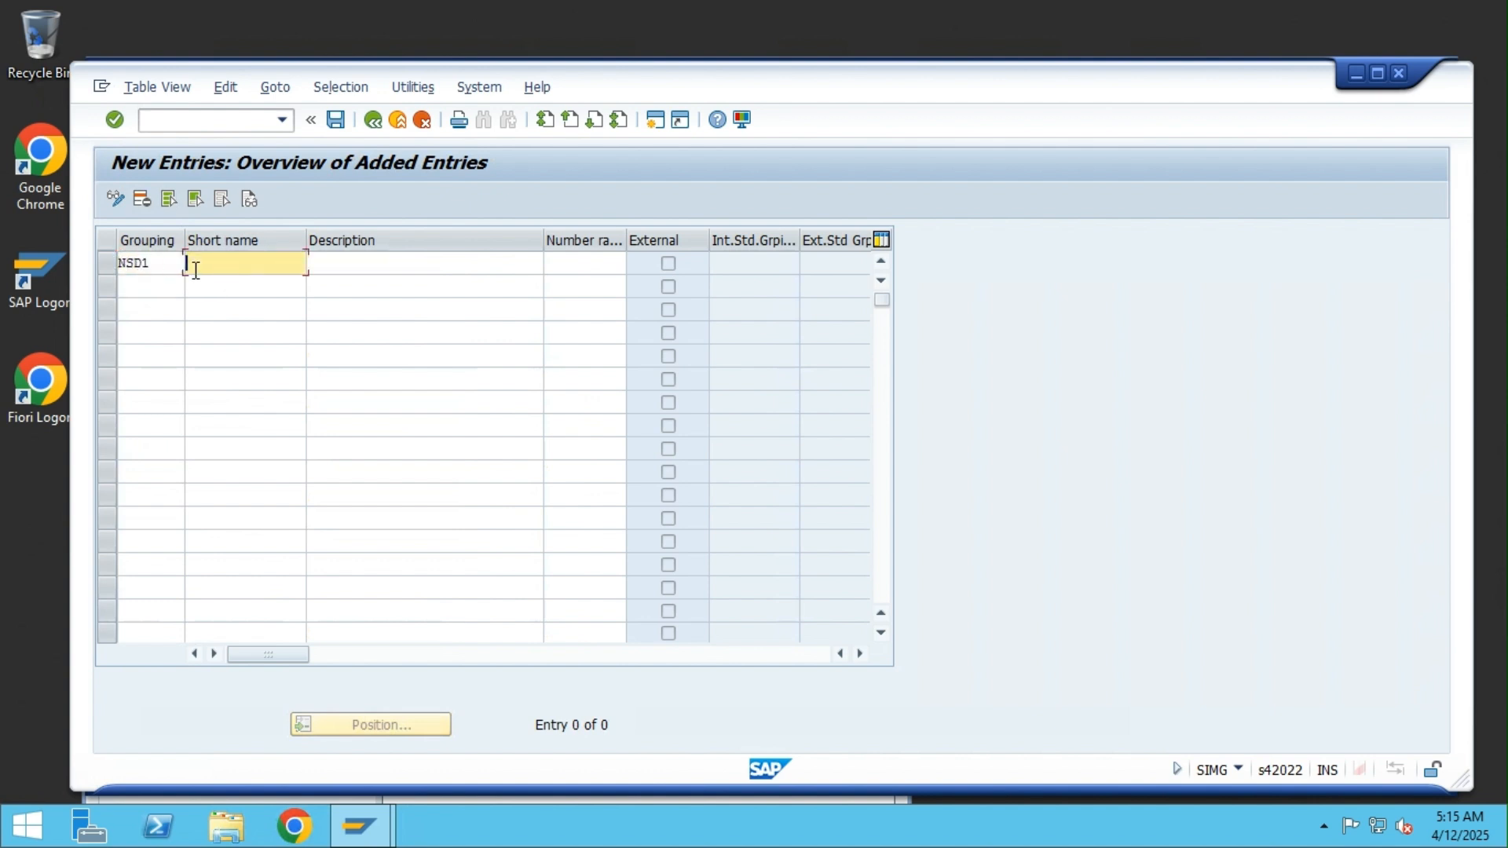
Step: Enter NS01 Dom Supp as the short name of grouping NSD1
{"action": "type", "text": "NS"}
{"action": "type", "text": " Dom"}
{"action": "key", "text": "Left"}
{"action": "key", "text": "Left"}
{"action": "key", "text": "Left"}
{"action": "key", "text": "Left"}
{"action": "key", "text": "Left"}
{"action": "type", "text": "01"}
{"action": "key", "text": "Right"}
{"action": "key", "text": "End"}
{"action": "key", "text": "Left"}
{"action": "key", "text": "Left"}
{"action": "key", "text": "Left"}
{"action": "key", "text": "Left"}
{"action": "key", "text": "Left"}
{"action": "key", "text": "Left"}
{"action": "type", "text": "Supp"}
Step: Enter NS01 Domestic suppliers BP as the description of grouping NSD1
{"action": "key", "text": "Tab"}
{"action": "type", "text": "NS01 Domestnic"}
{"action": "key", "text": "BackSpace"}
{"action": "key", "text": "BackSpace"}
{"action": "key", "text": "BackSpace"}
{"action": "key", "text": "BackSpace"}
{"action": "type", "text": "is"}
{"action": "key", "text": "BackSpace"}
{"action": "key", "text": "BackSpace"}
{"action": "type", "text": "ic suppliers BP"}
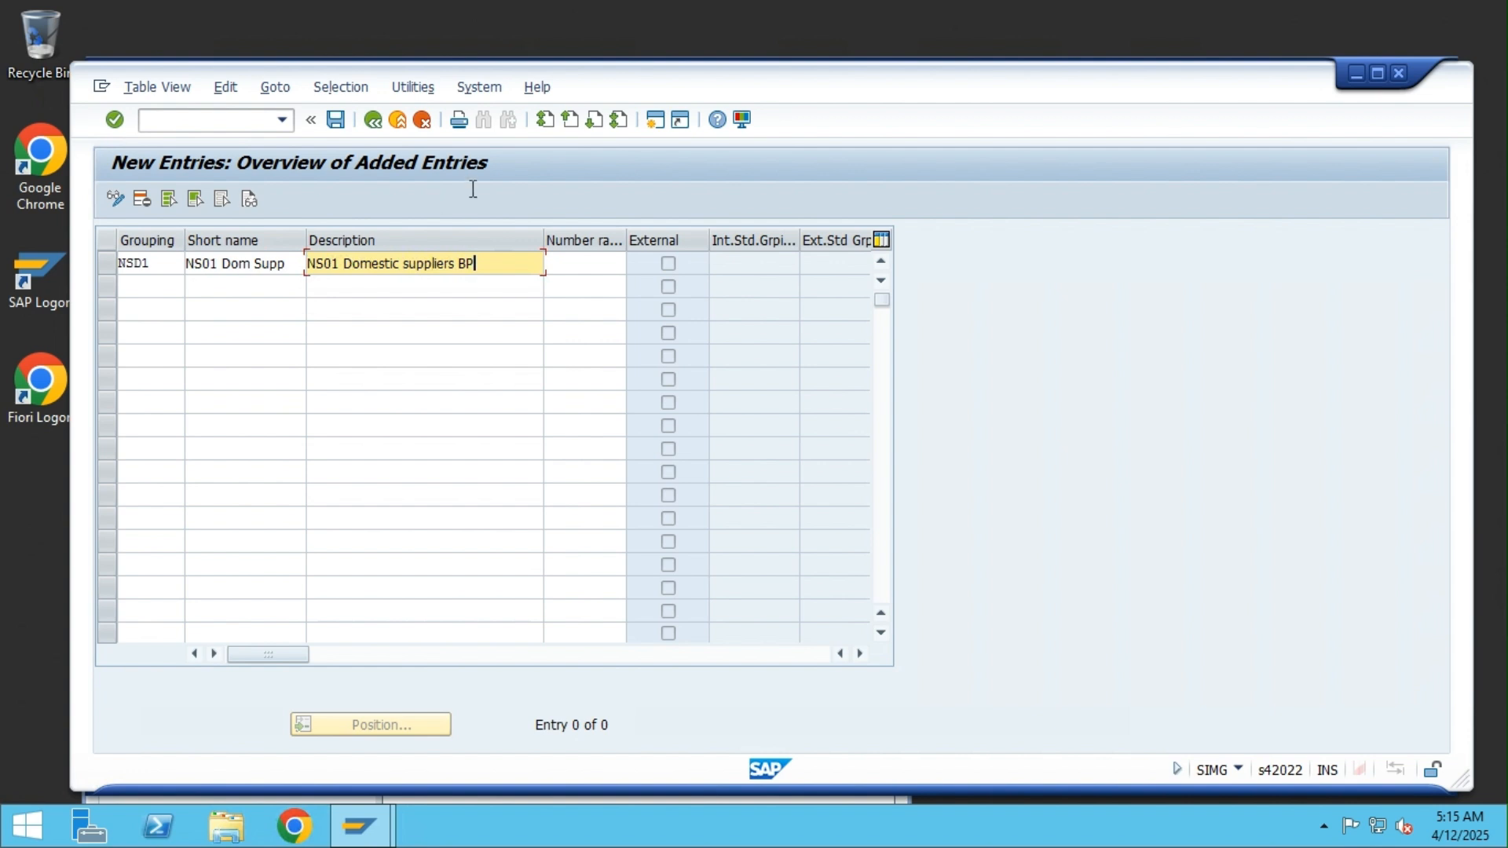
Step: Assign number range 22 to grouping NSD1, save it under customizing request WALK903911, and return to the guide
{"action": "left_click", "coordinate": [587, 263]}
{"action": "left_click", "coordinate": [635, 262]}
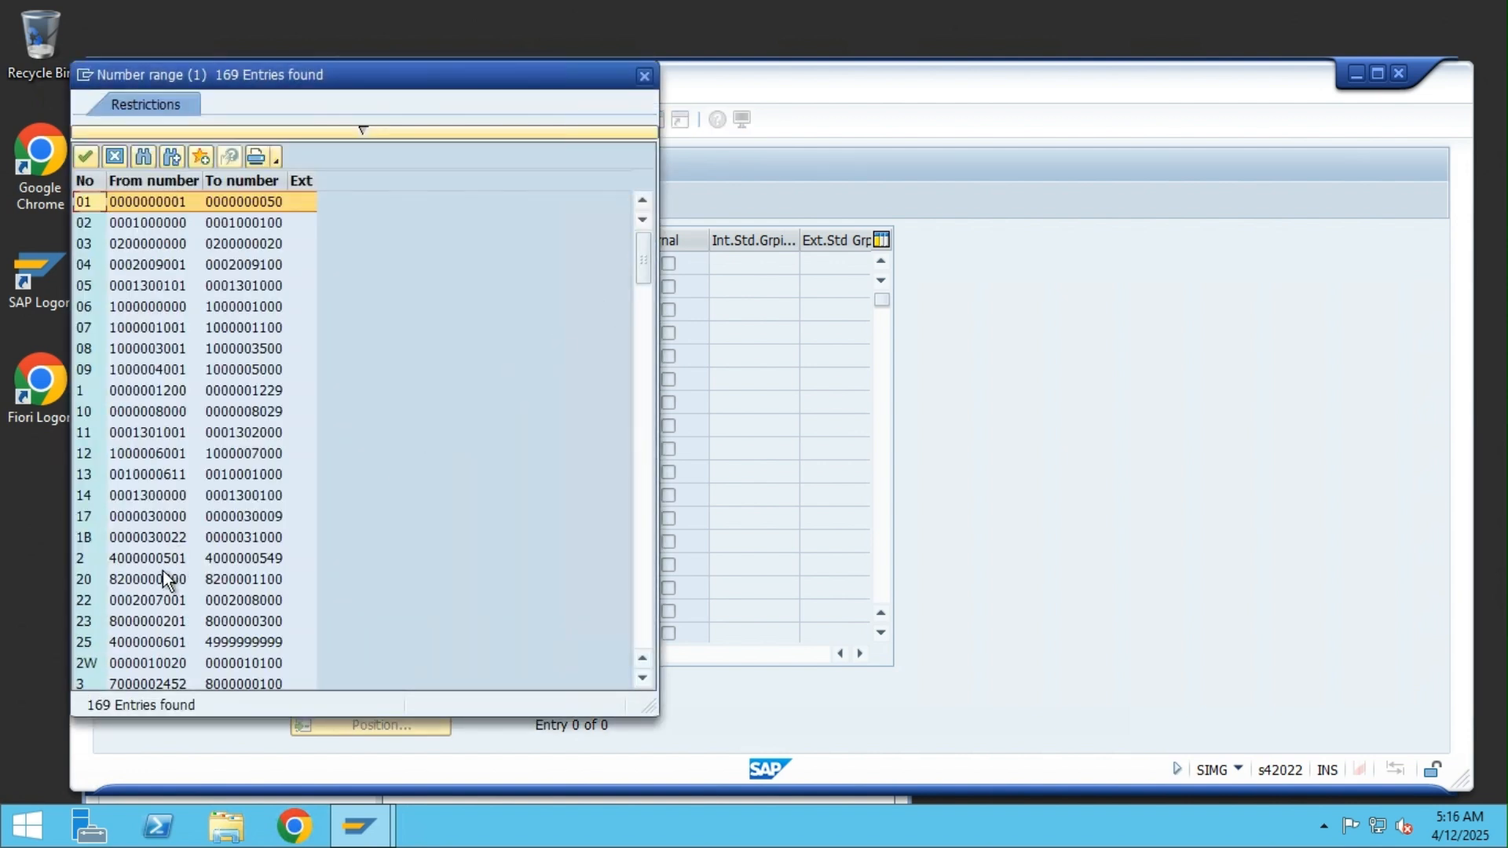
{"action": "double_click", "coordinate": [164, 600]}
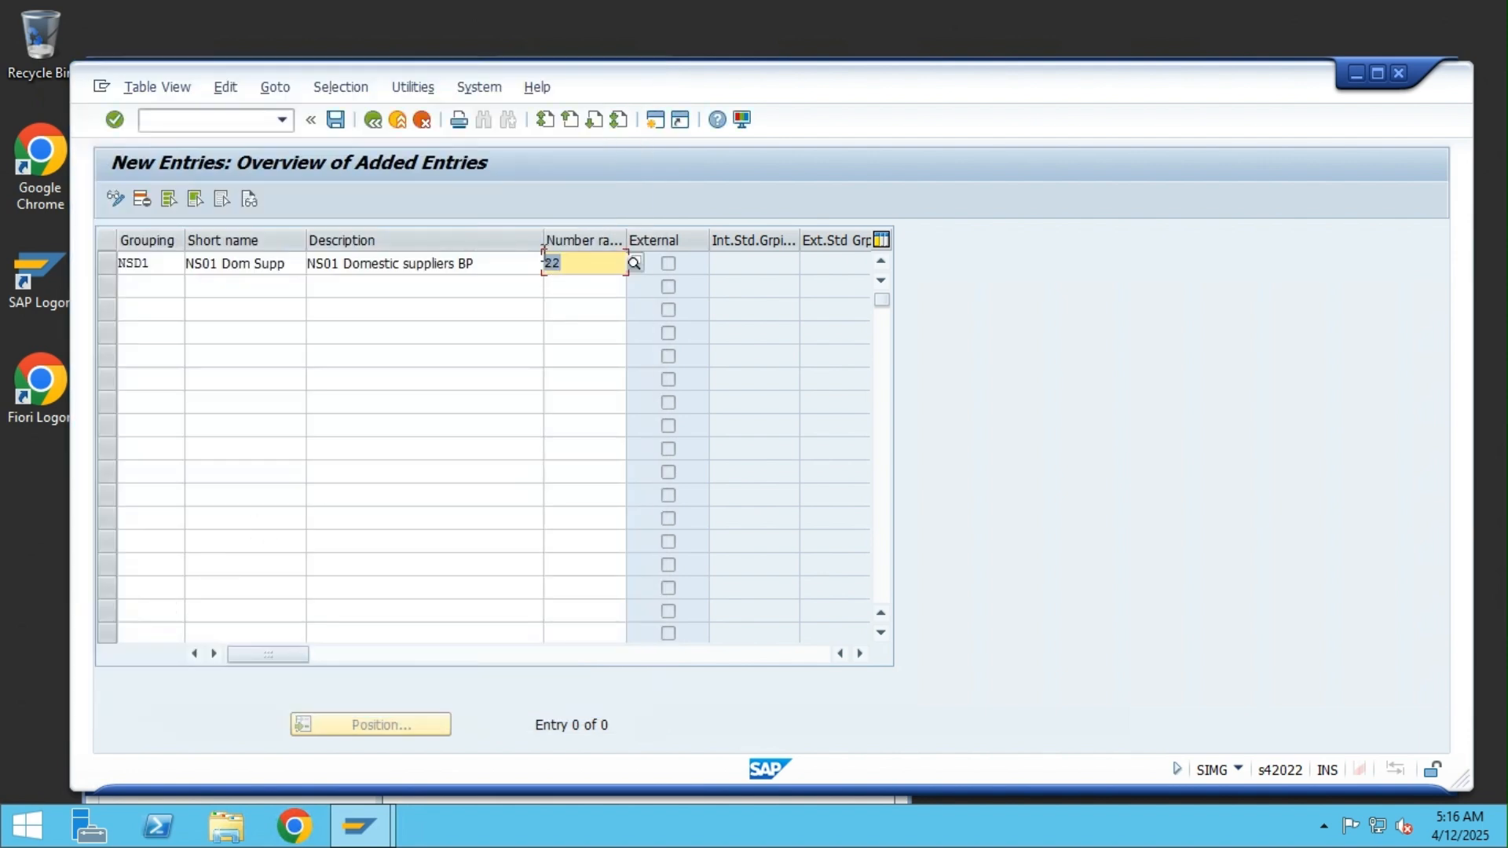
{"action": "left_click", "coordinate": [336, 119]}
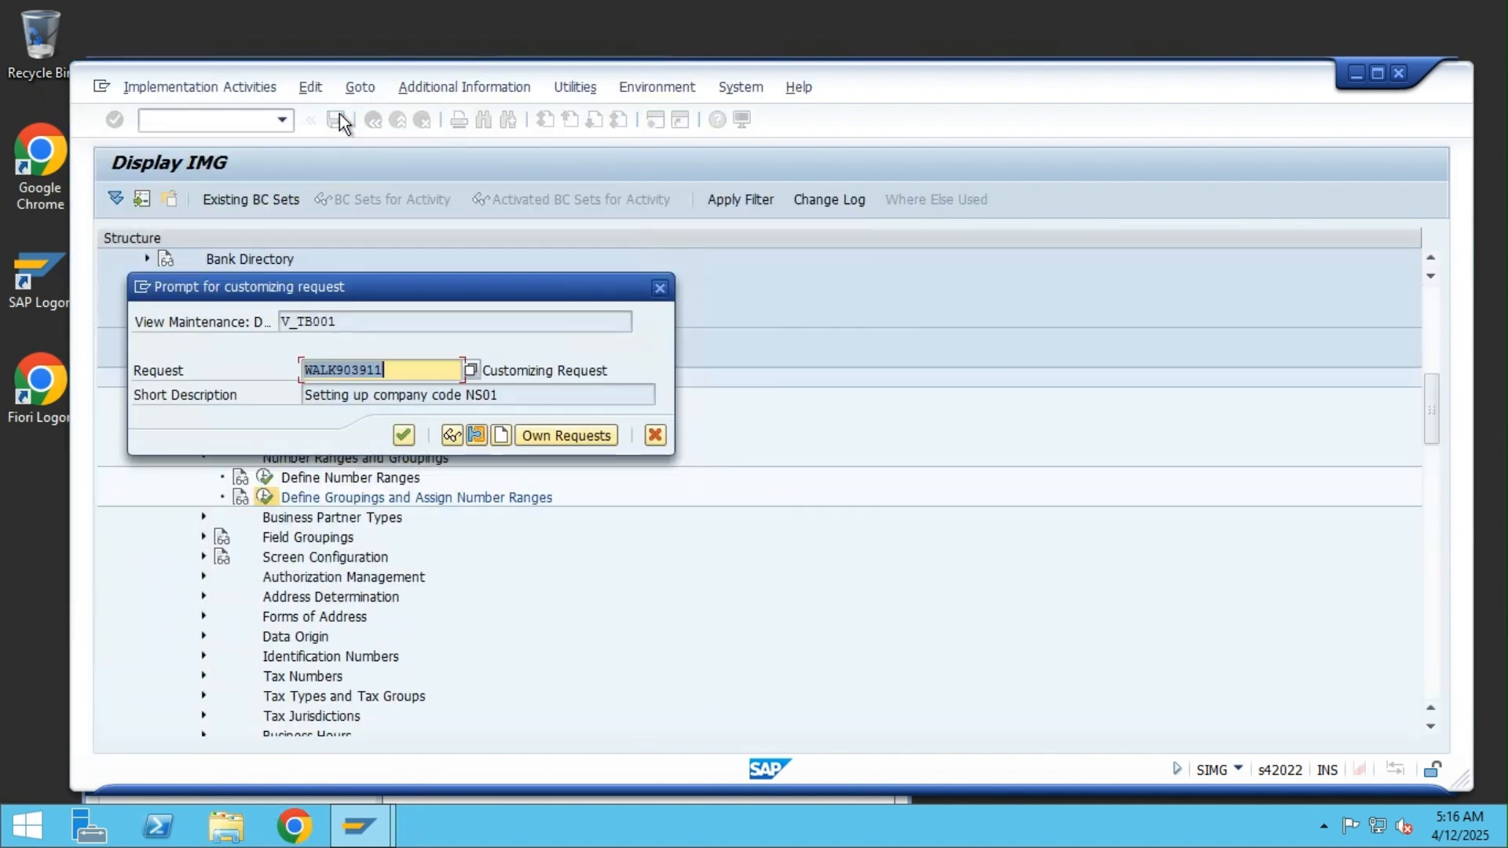
{"action": "left_click", "coordinate": [402, 435]}
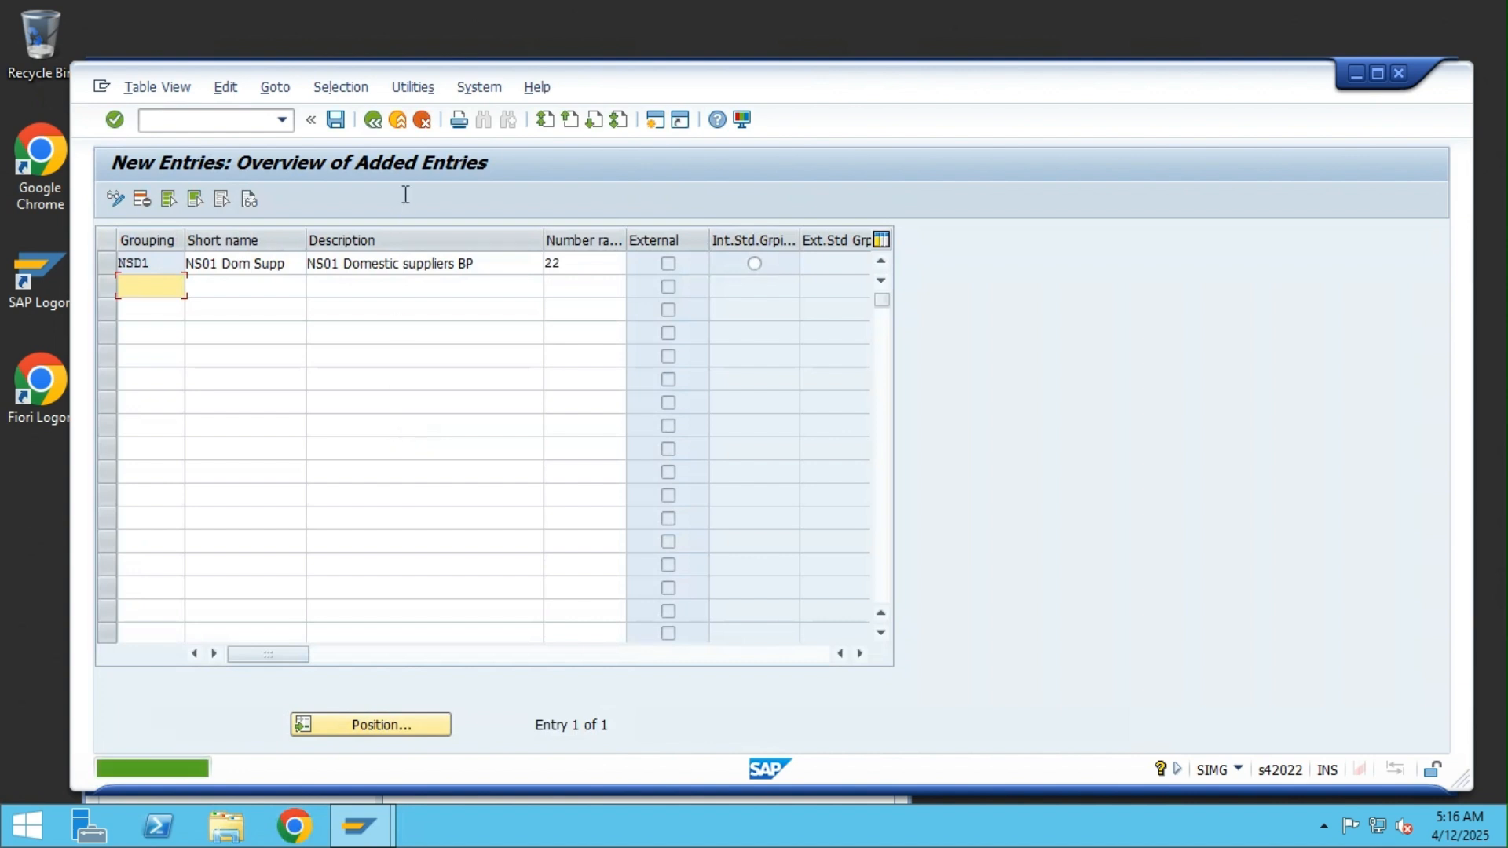
{"action": "left_click", "coordinate": [396, 118]}
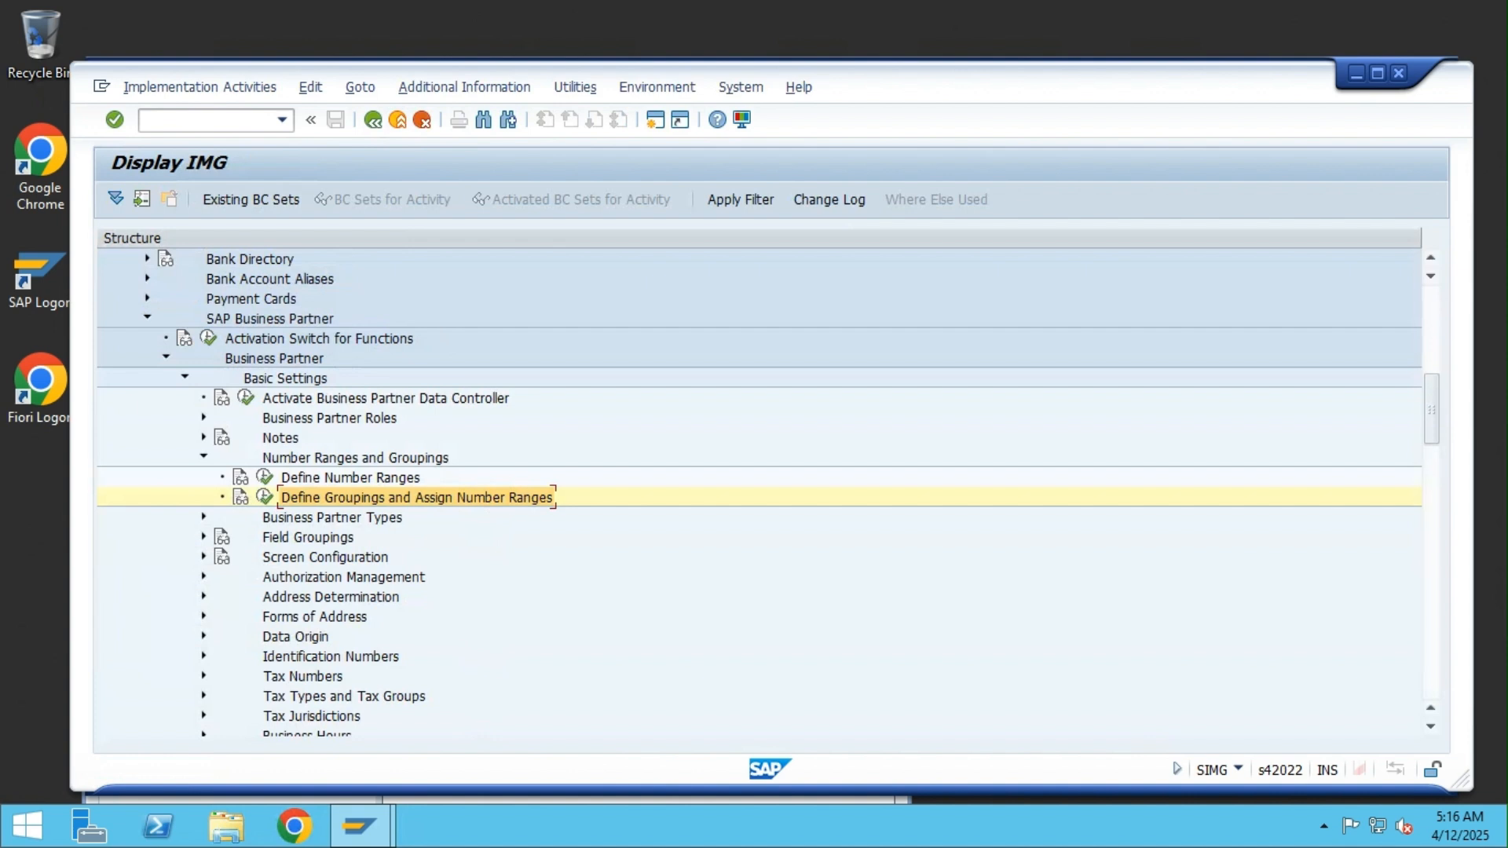
Step: Collapse the SAP Business Partner branch and, under Master Data Synchronization's vendor integration key settings, open Define Number Assignment for Direction BP to Vendor
{"action": "left_click", "coordinate": [186, 377]}
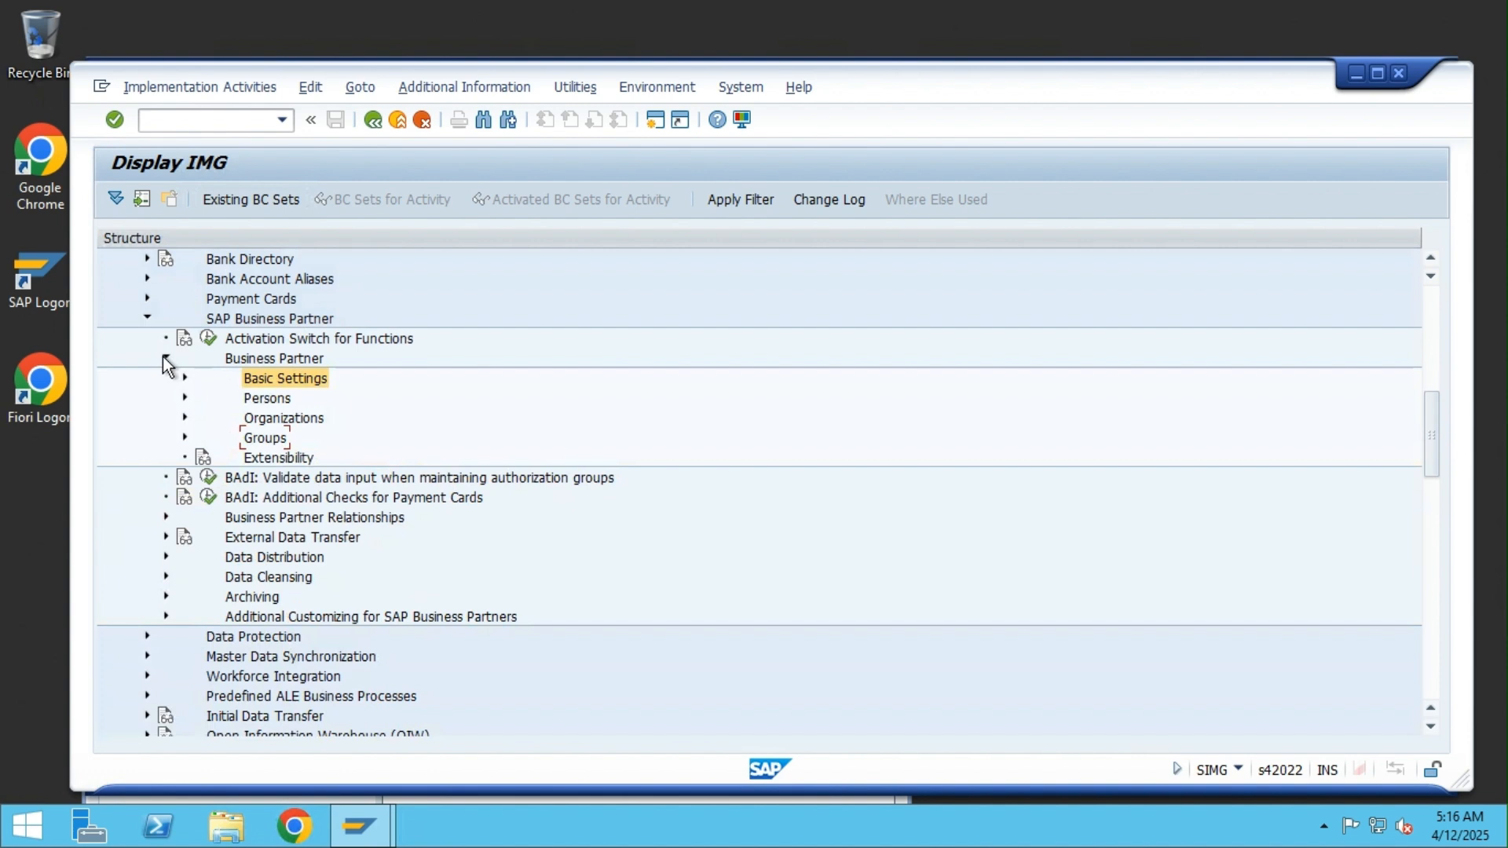
{"action": "left_click", "coordinate": [164, 358]}
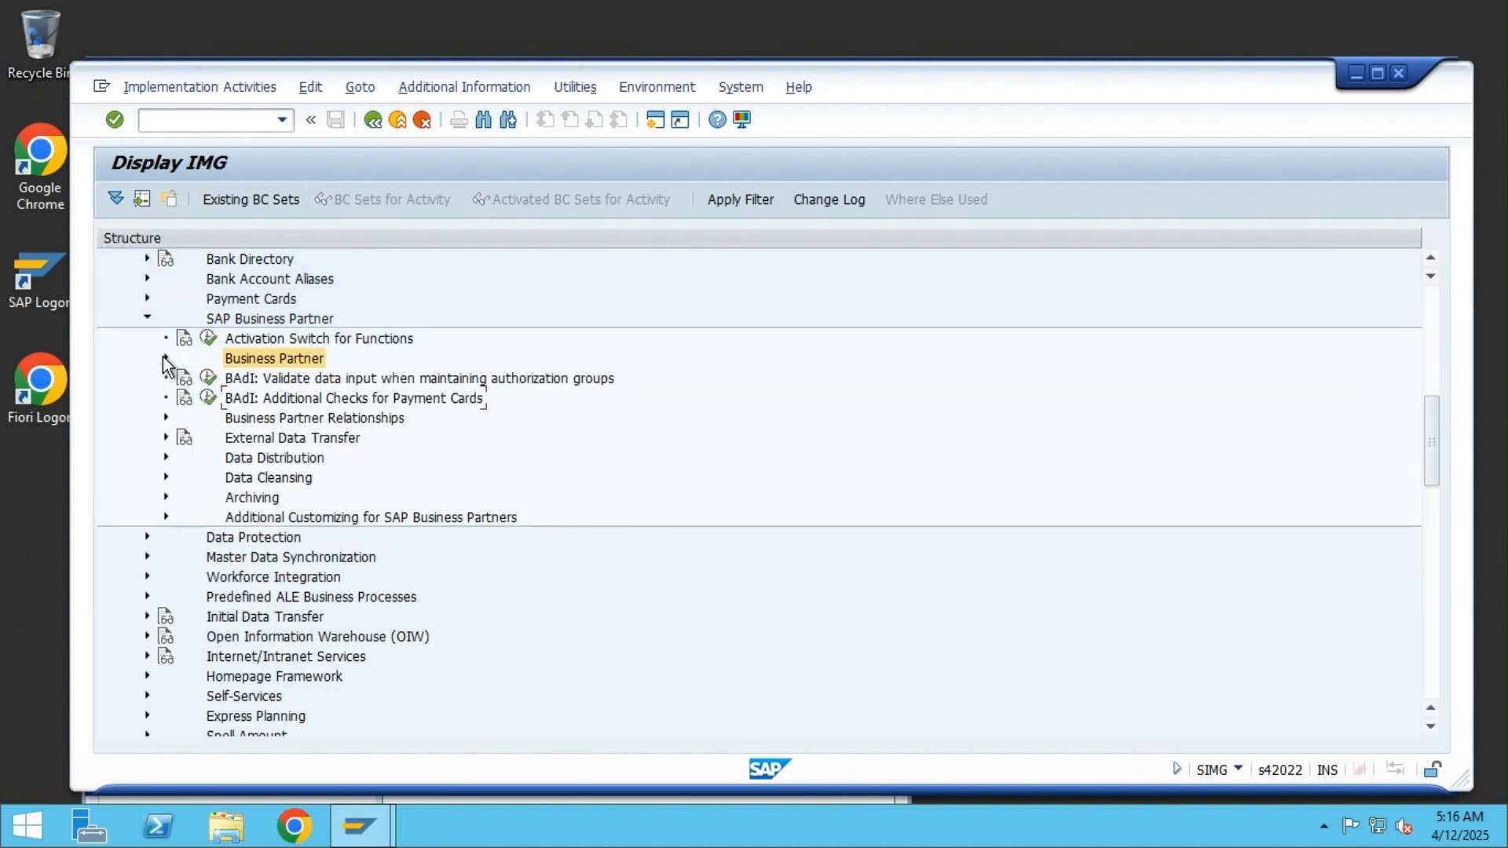
{"action": "left_click", "coordinate": [147, 317]}
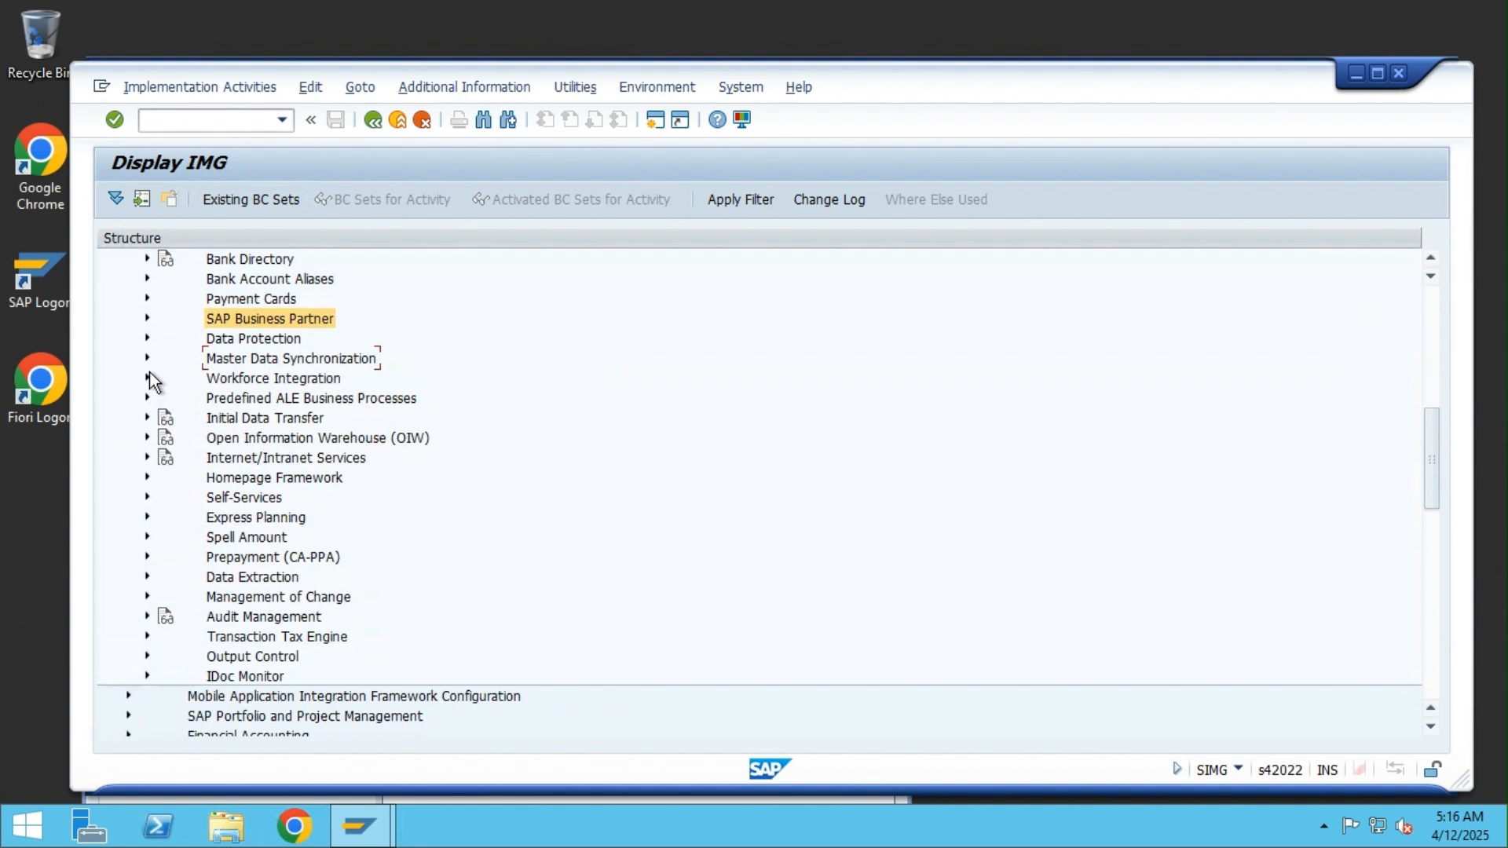
{"action": "left_click", "coordinate": [148, 357]}
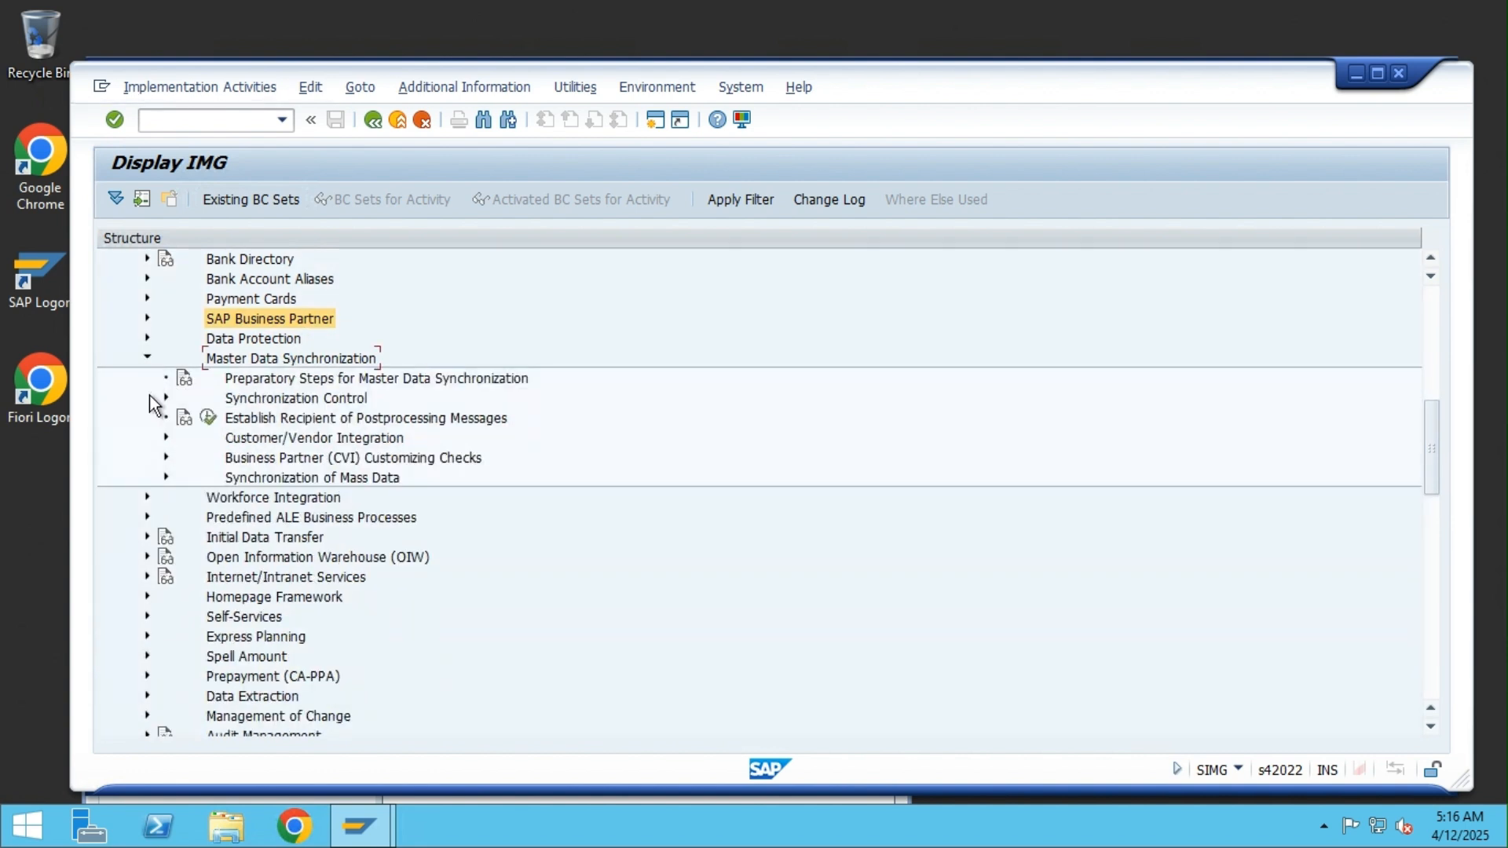
{"action": "left_click", "coordinate": [164, 437]}
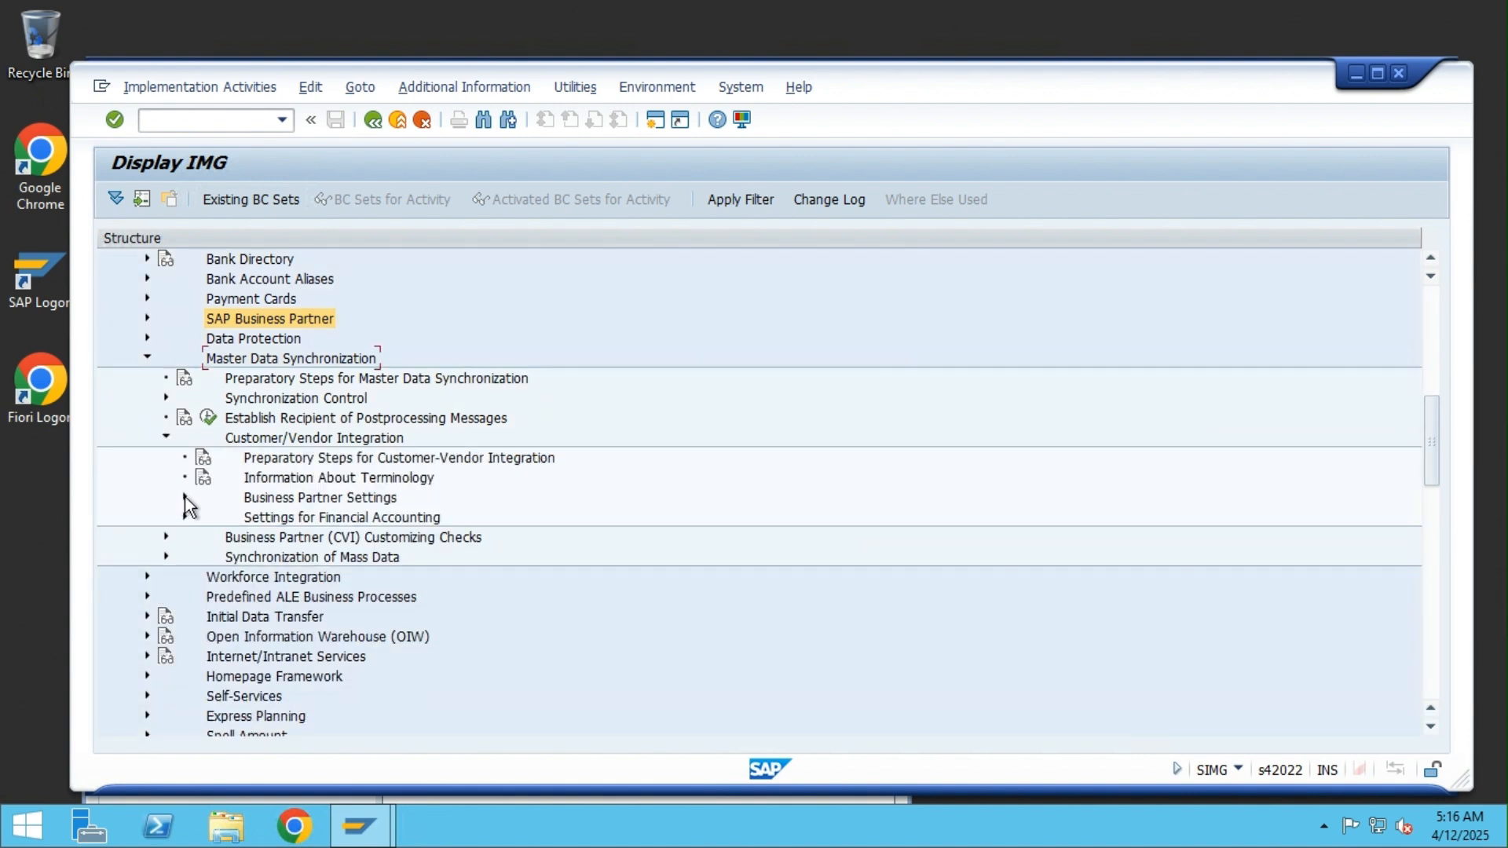
{"action": "left_click", "coordinate": [185, 497]}
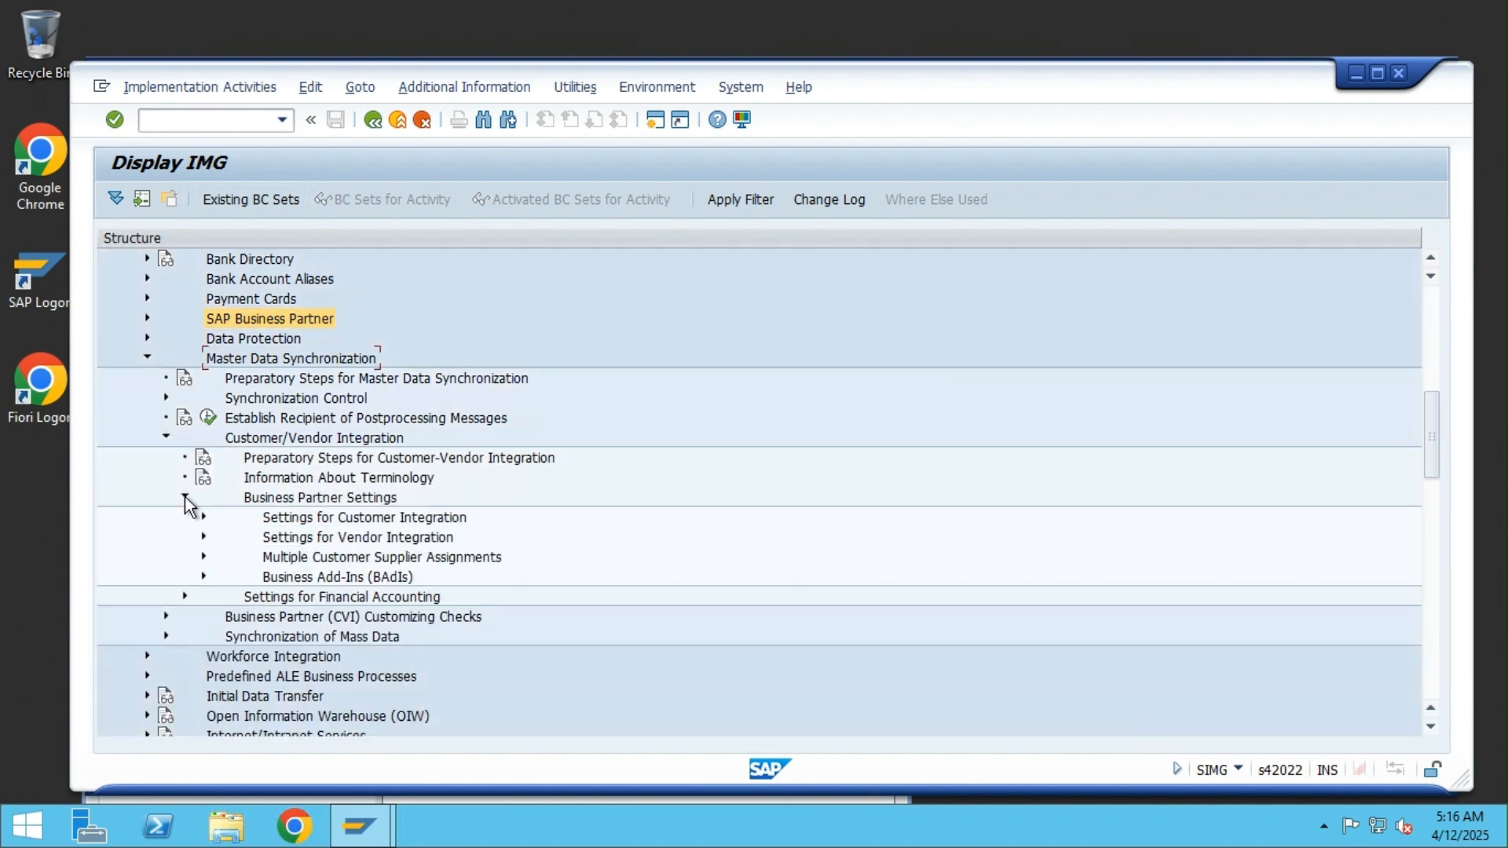
{"action": "left_click", "coordinate": [205, 538]}
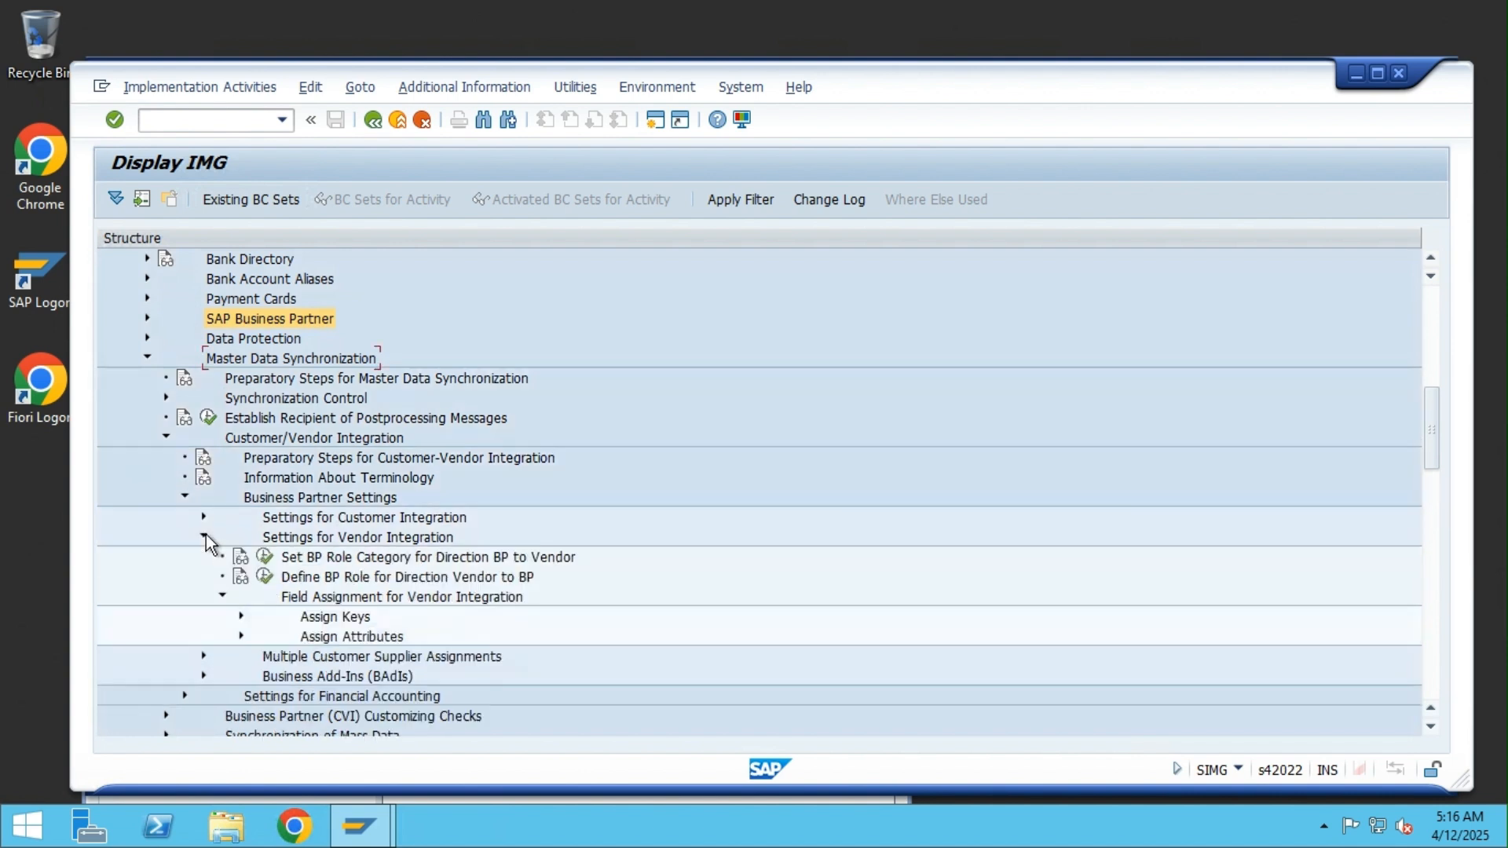
{"action": "left_click", "coordinate": [241, 618]}
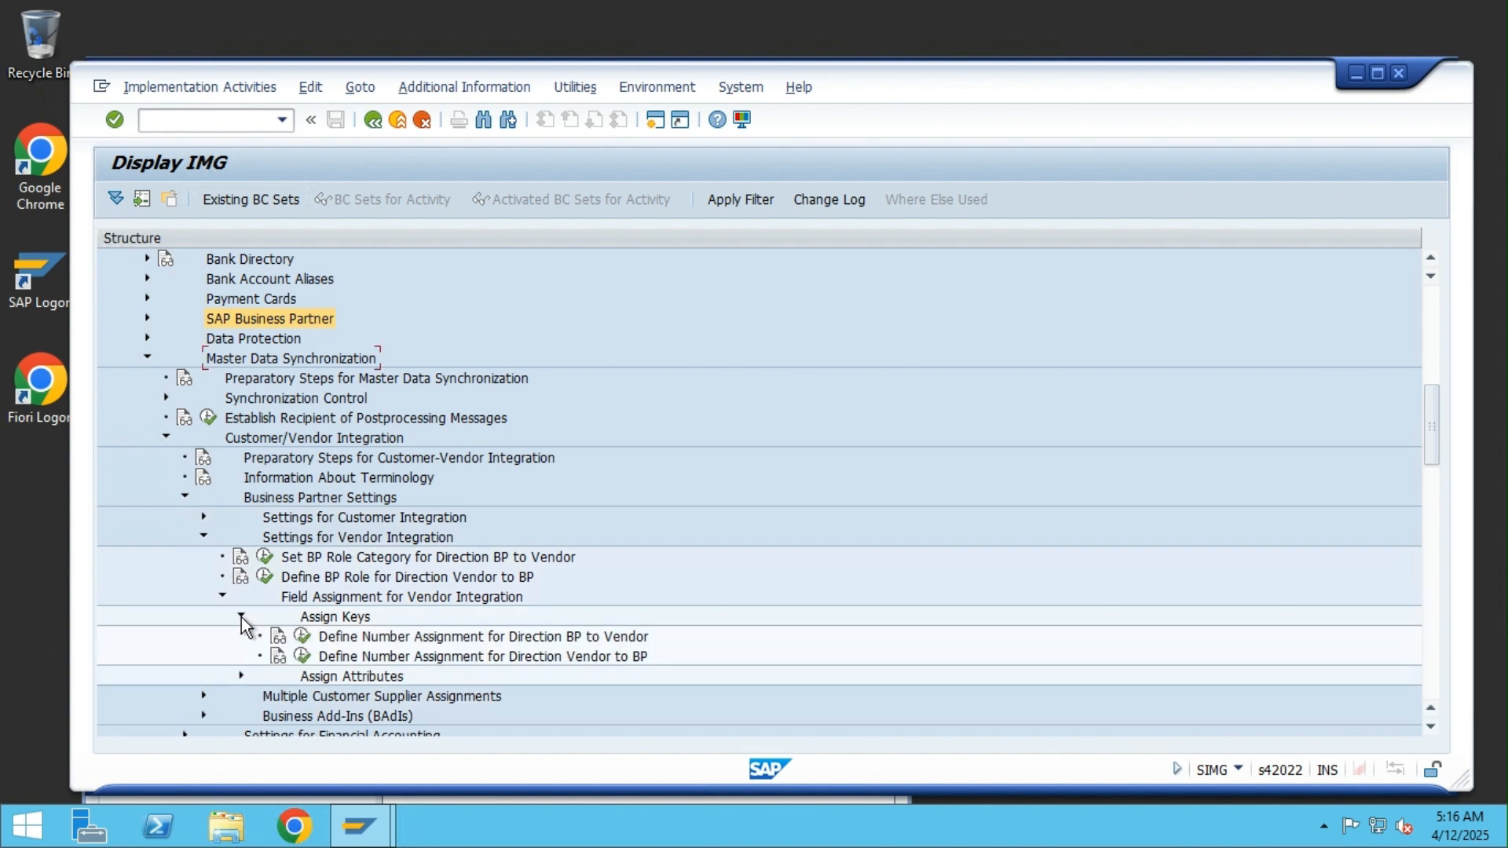
{"action": "left_click", "coordinate": [303, 637]}
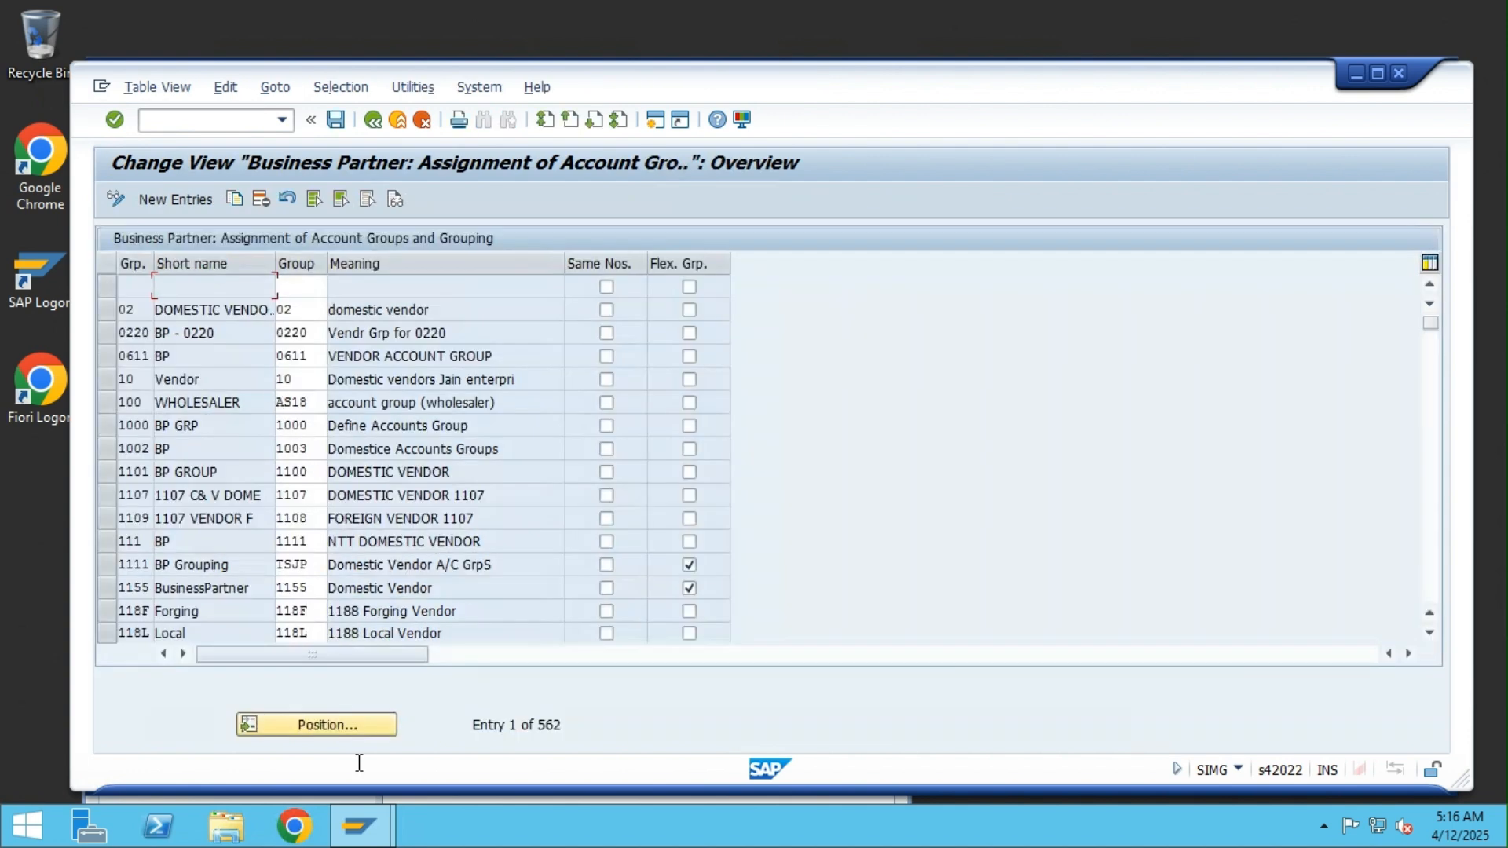
Step: Locate grouping NSDV in the account group assignments and examine the neighbouring entries
{"action": "left_click", "coordinate": [360, 725]}
{"action": "type", "text": "NSDV"}
{"action": "key", "text": "Return"}
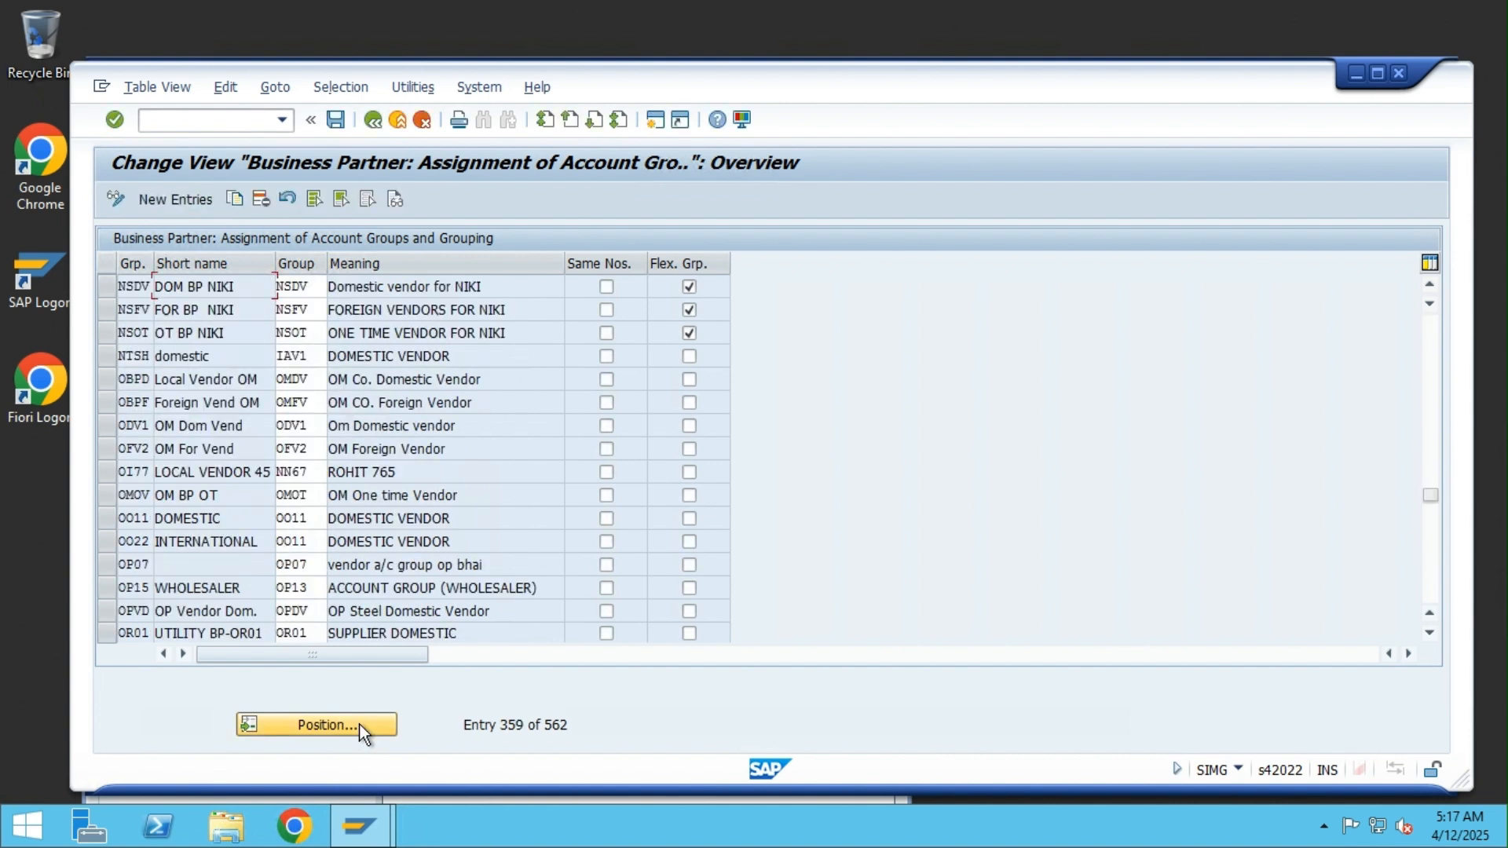
{"action": "scroll", "coordinate": [351, 511], "scroll_direction": "up", "scroll_amount": 1}
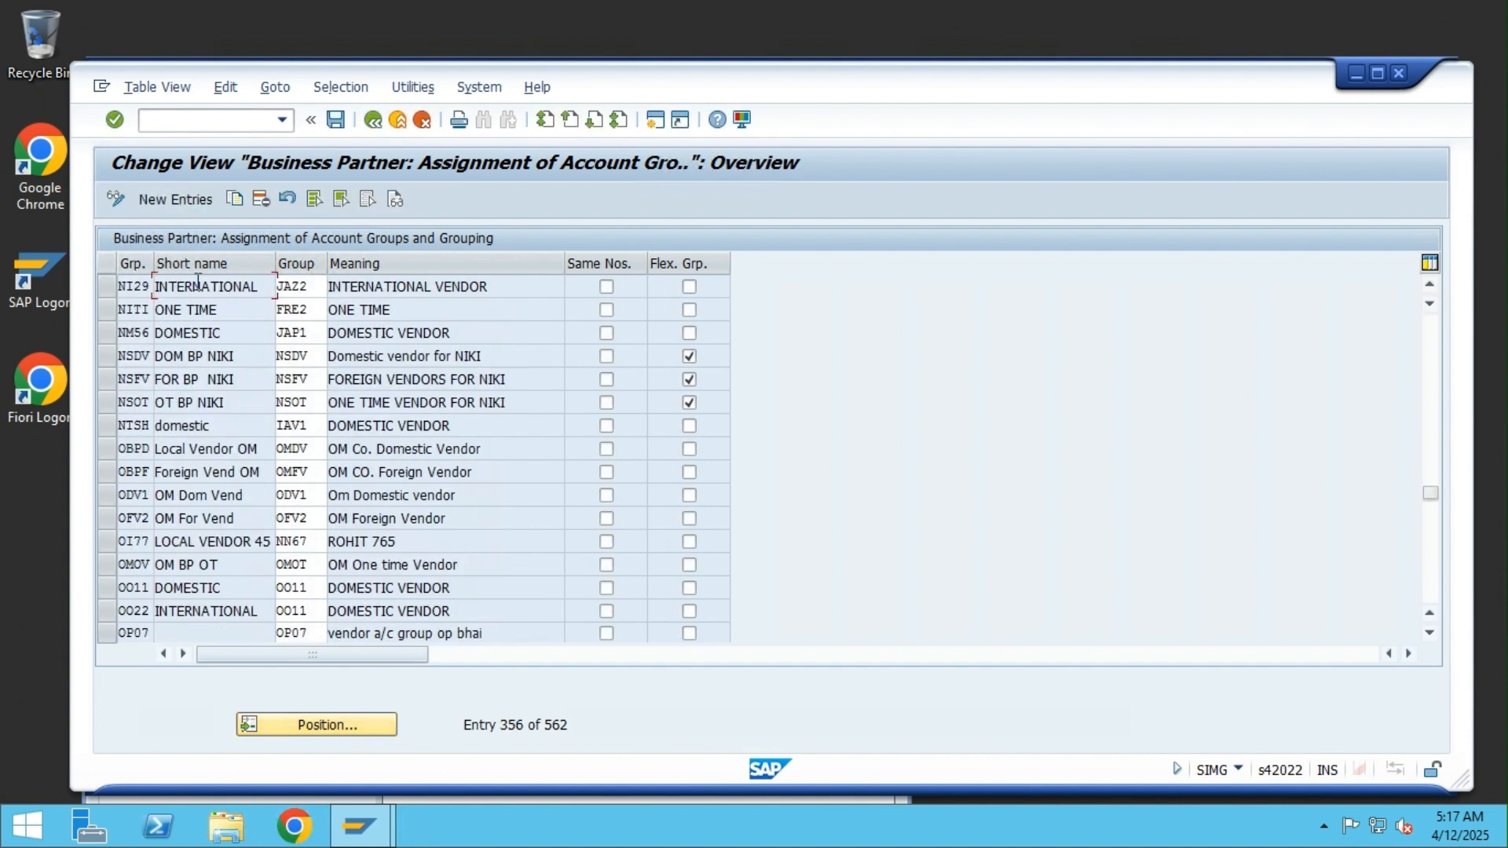
Step: Add a new account group assignment entry for business partner grouping NSD1
{"action": "left_click", "coordinate": [183, 196]}
{"action": "type", "text": "NSD1"}
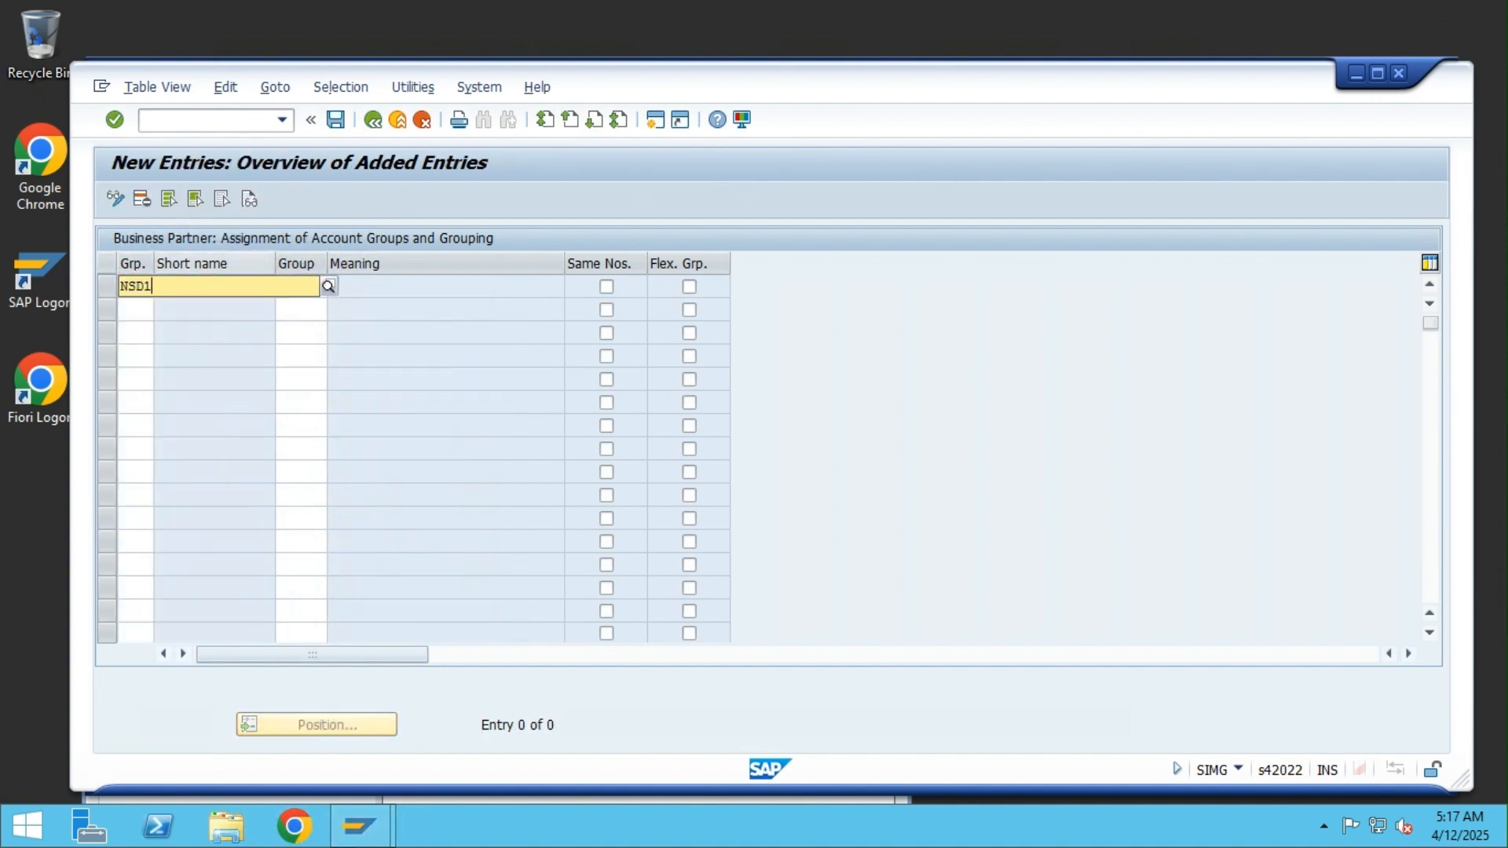
{"action": "key", "text": "Tab"}
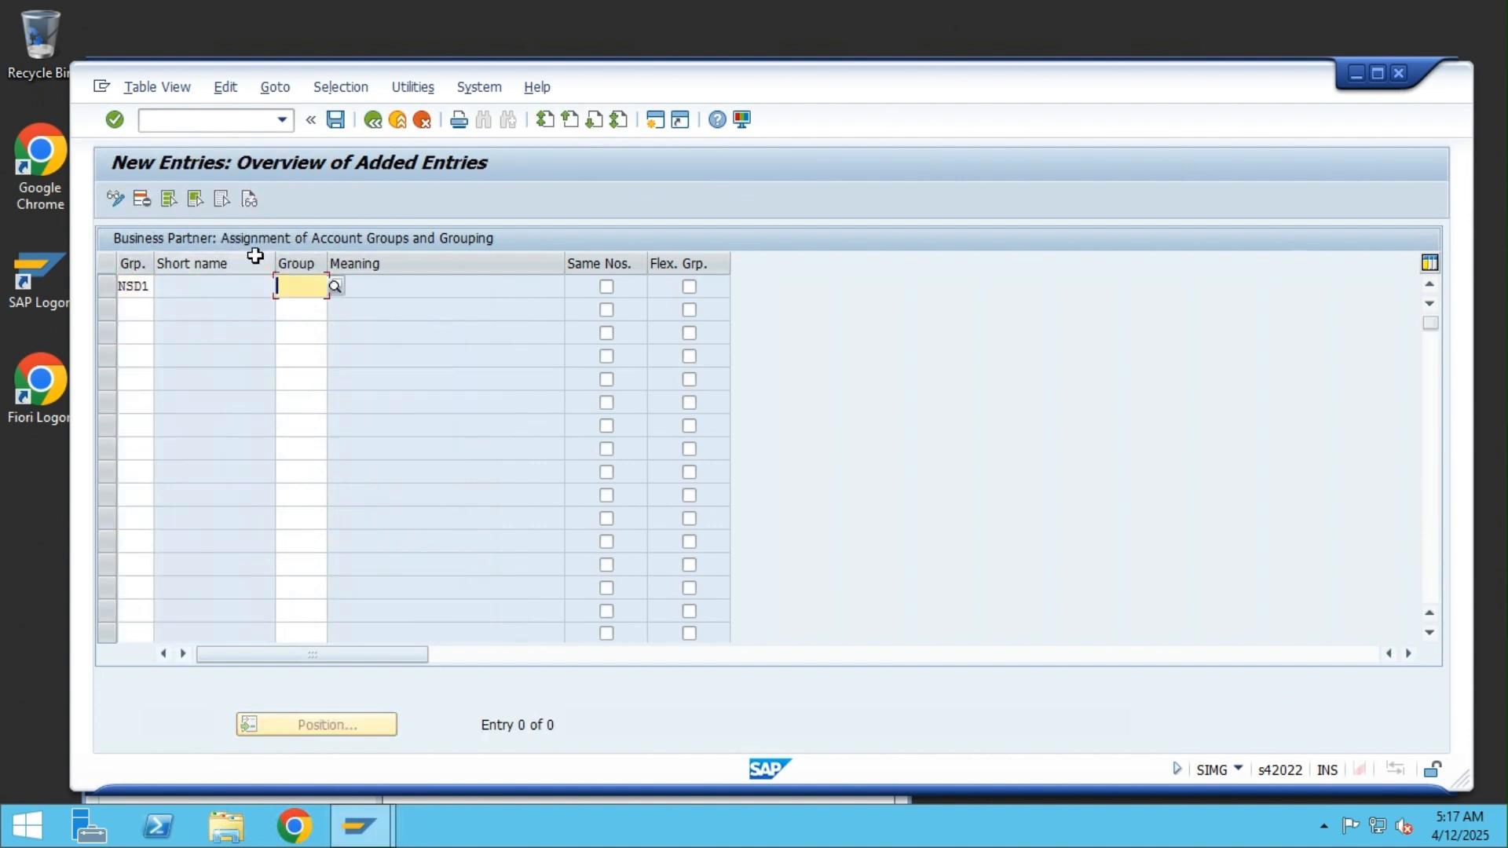
{"action": "key", "text": "shift+Tab"}
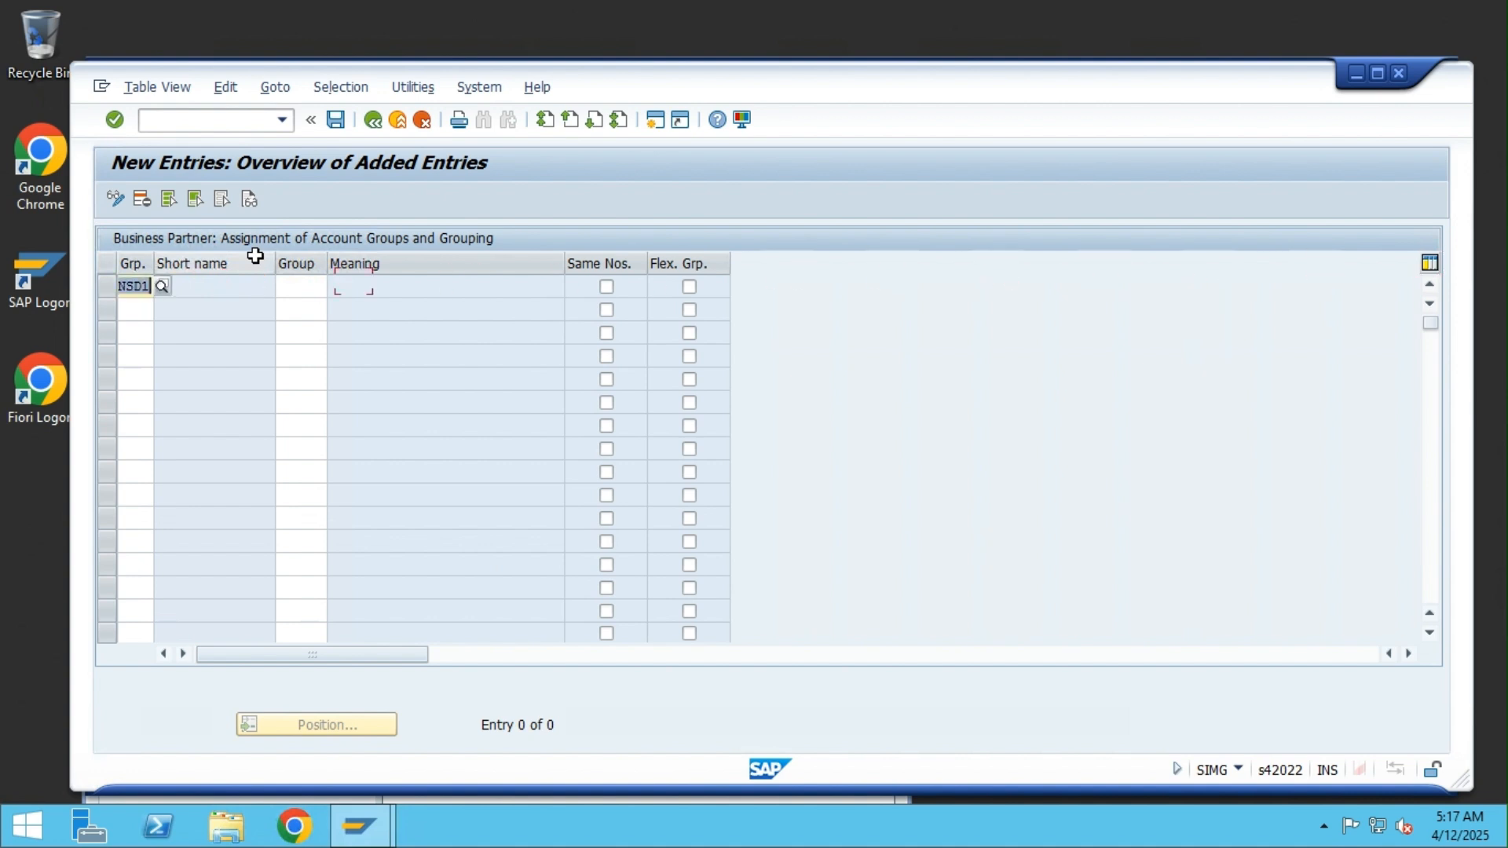
{"action": "key", "text": "Return"}
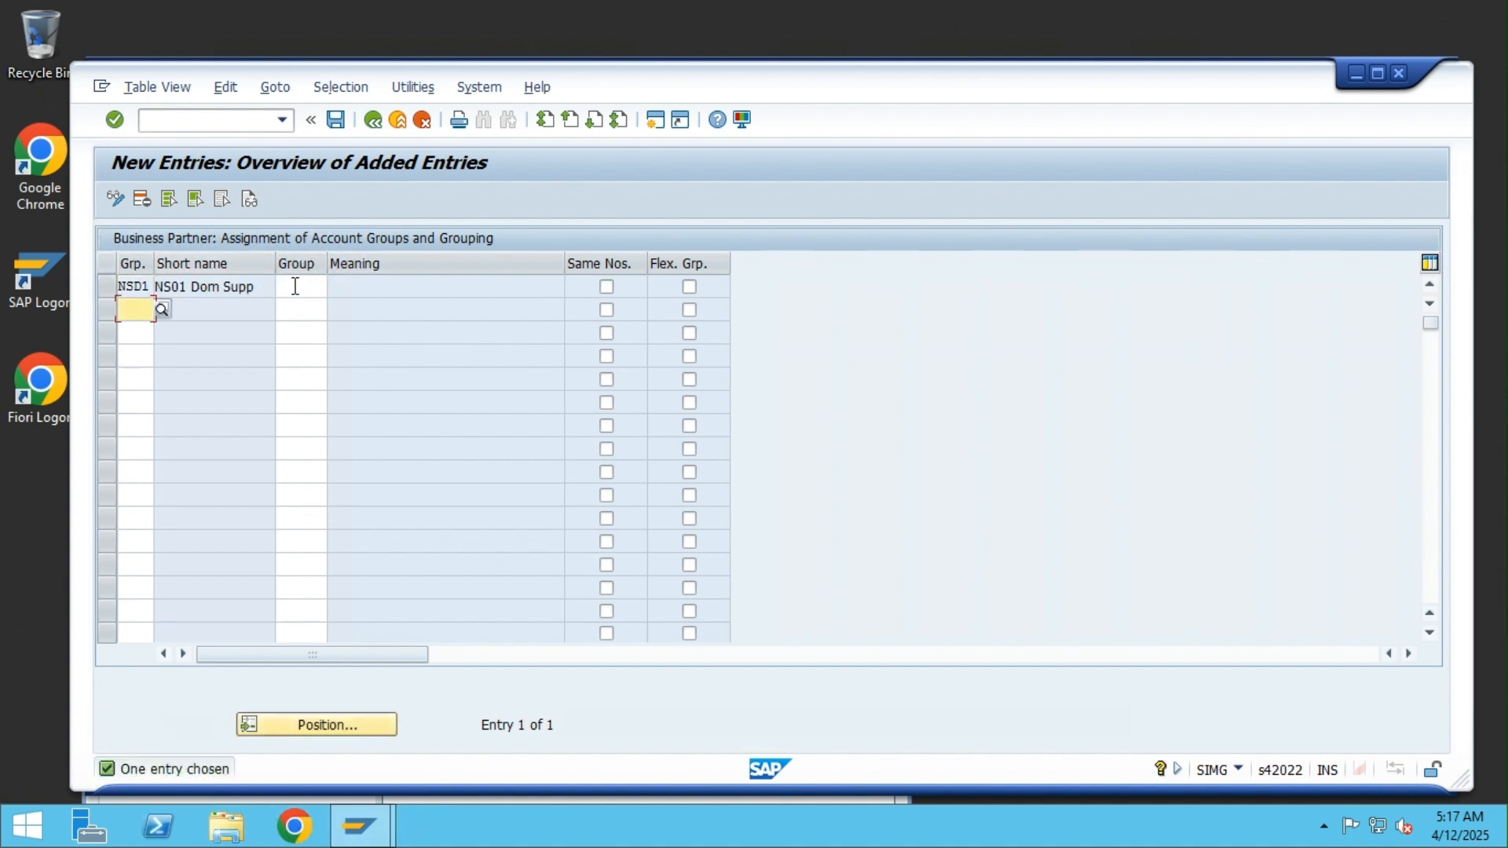
Step: Assign vendor account group NSD1 to grouping NSD1 and enable its flexible grouping option
{"action": "left_click", "coordinate": [295, 286]}
{"action": "type", "text": "NS01"}
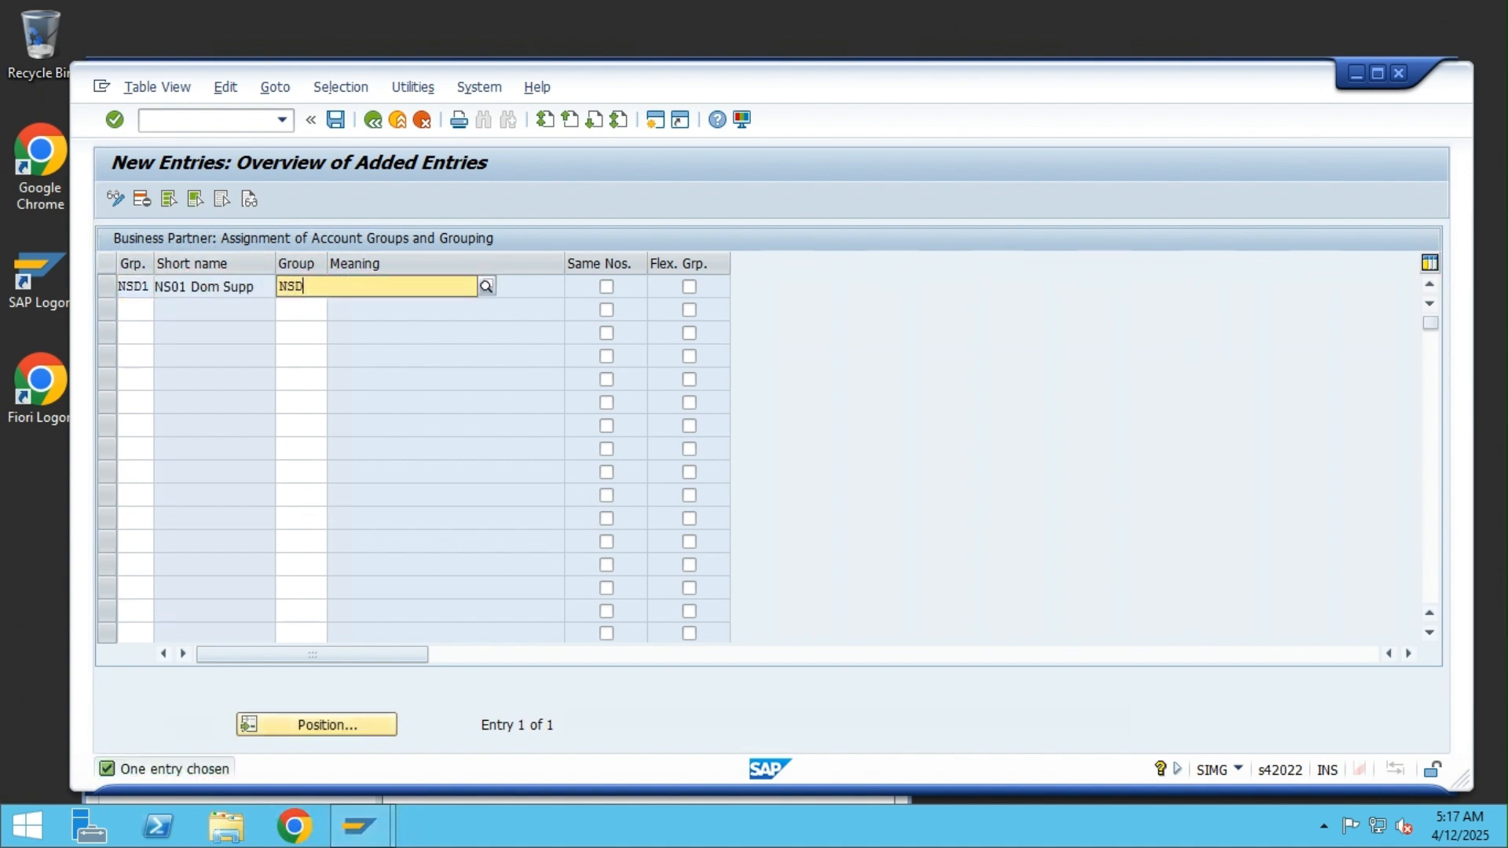
{"action": "key", "text": "Return"}
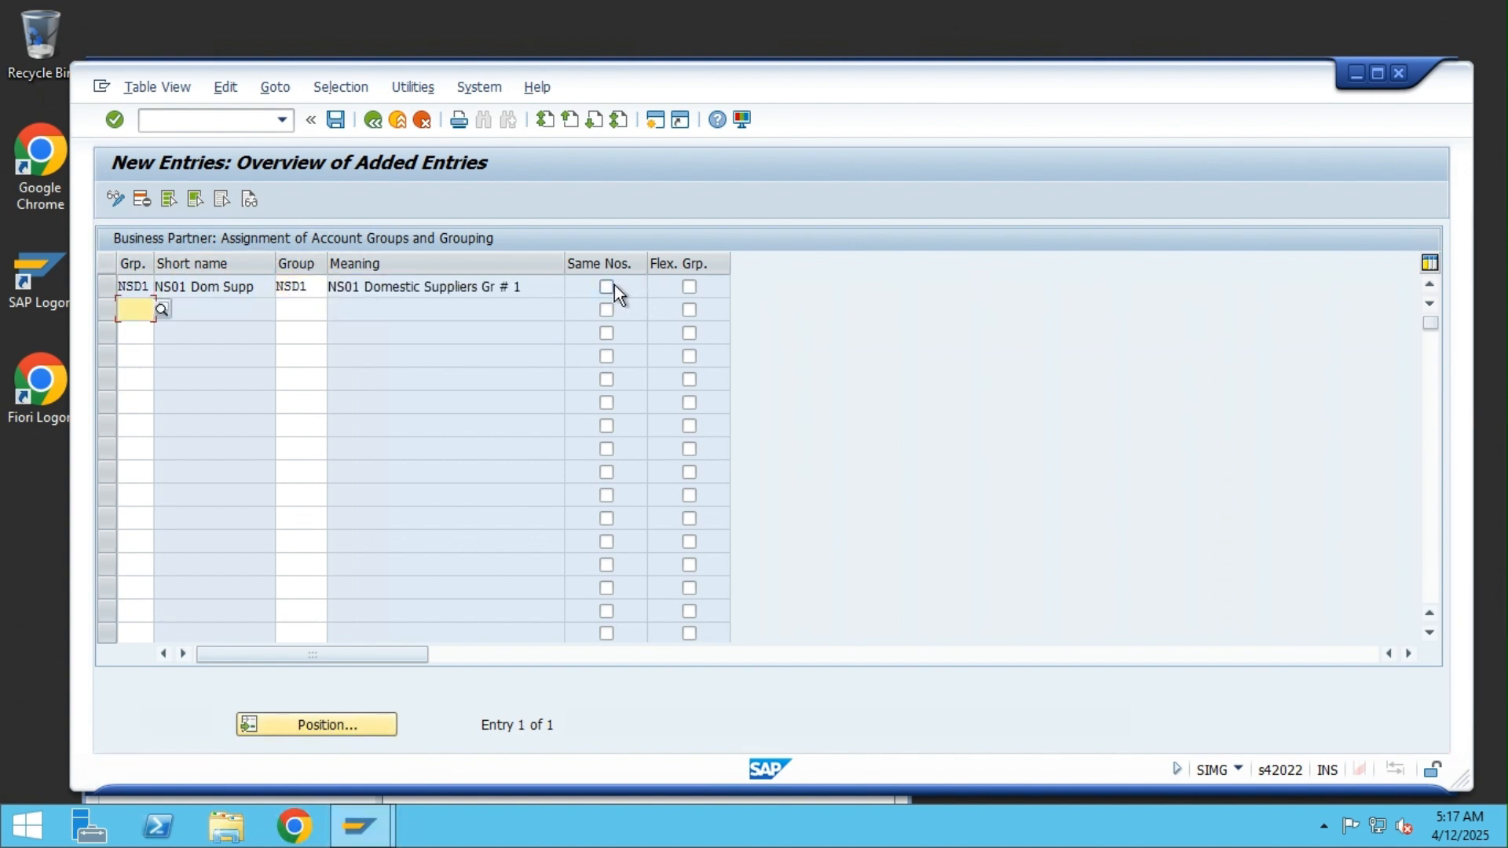
{"action": "left_click", "coordinate": [689, 287]}
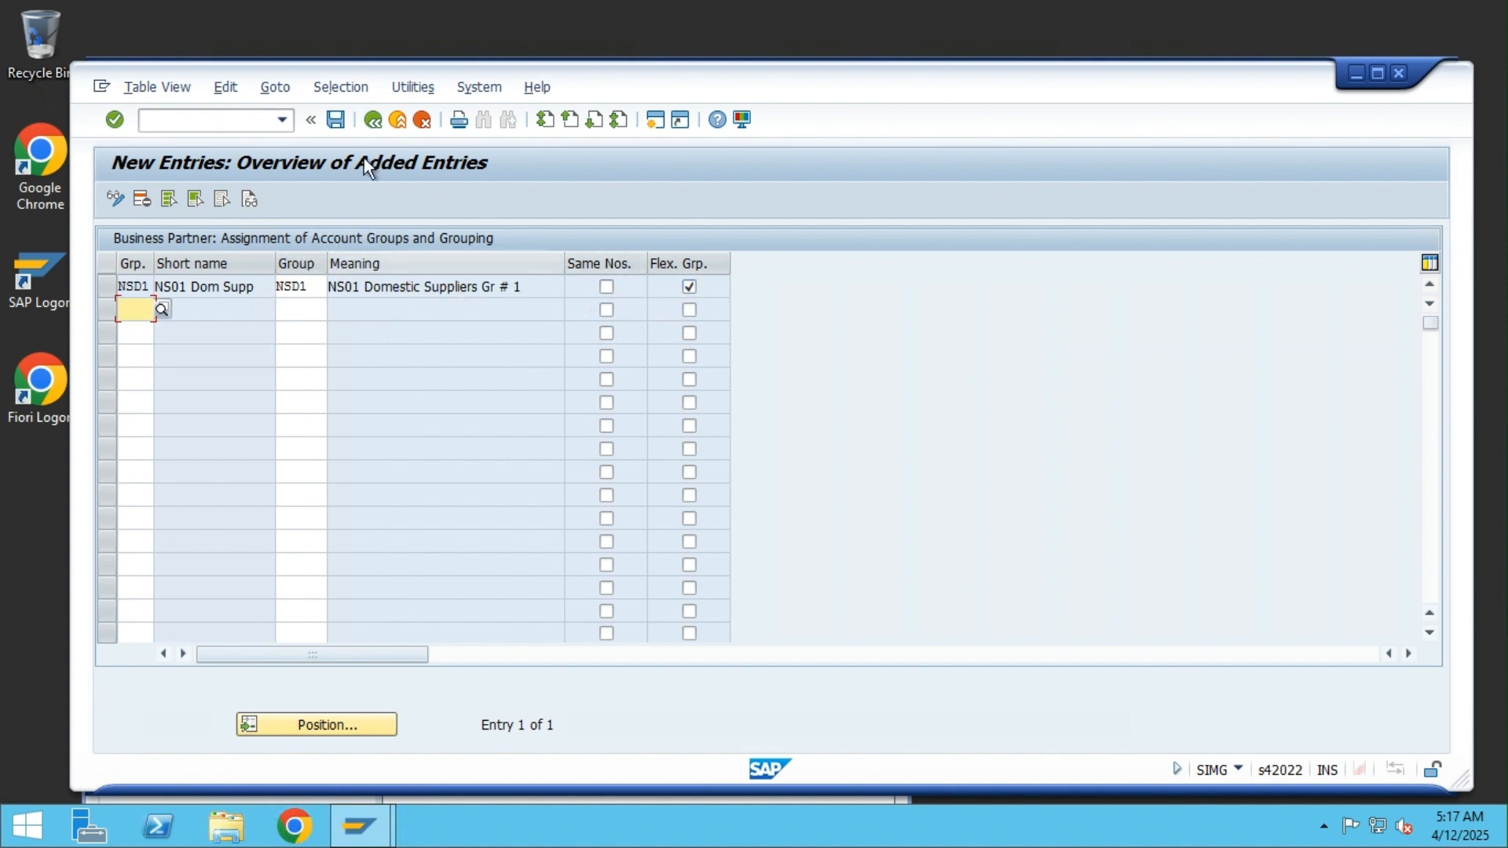
Step: Save the NSD1 assignment under customizing request WALK903911 and return to the implementation guide
{"action": "left_click", "coordinate": [337, 119]}
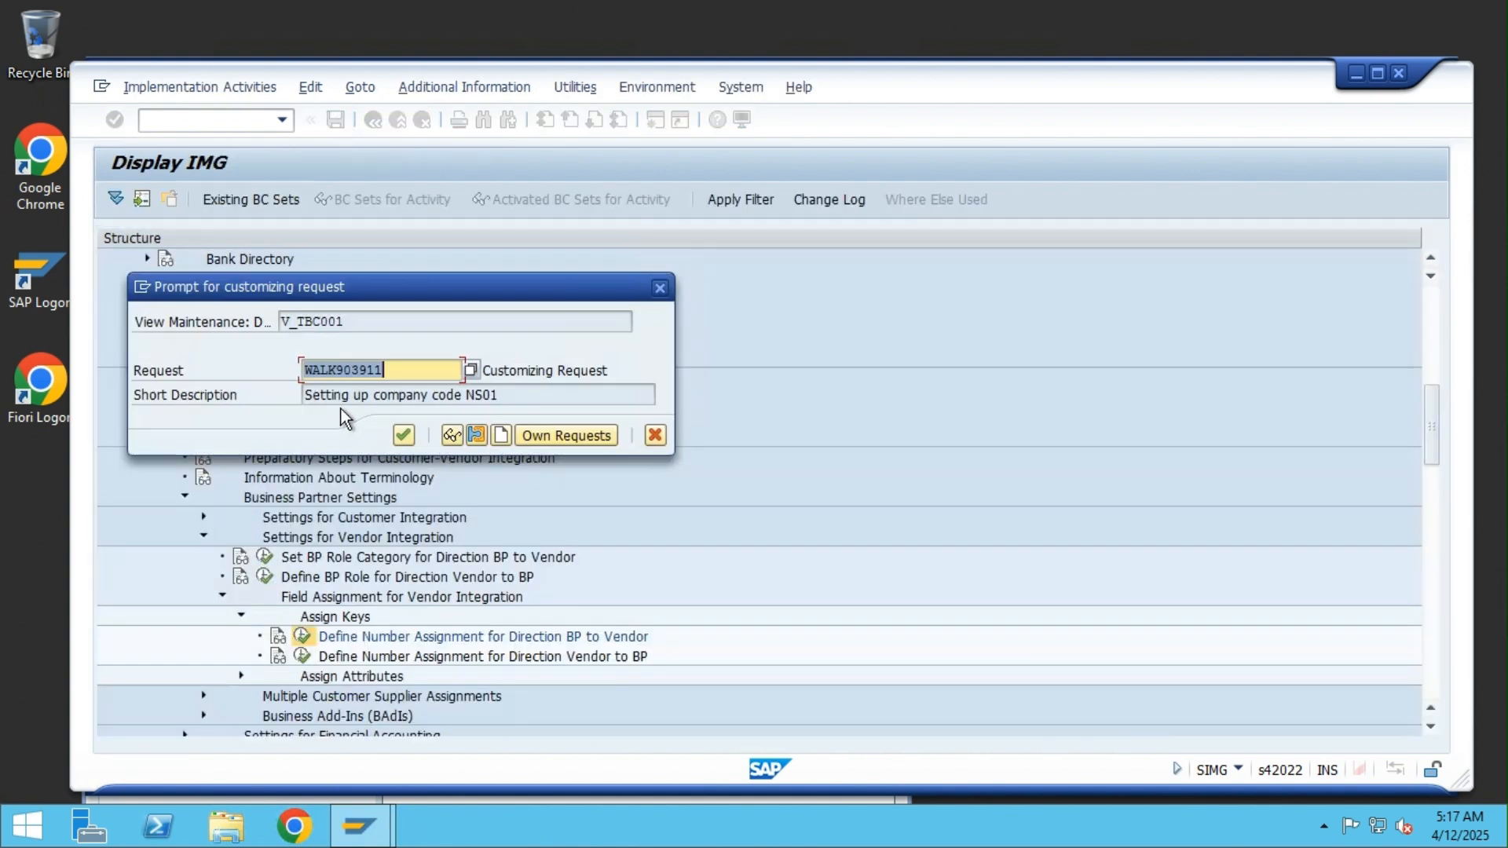
{"action": "left_click", "coordinate": [404, 442]}
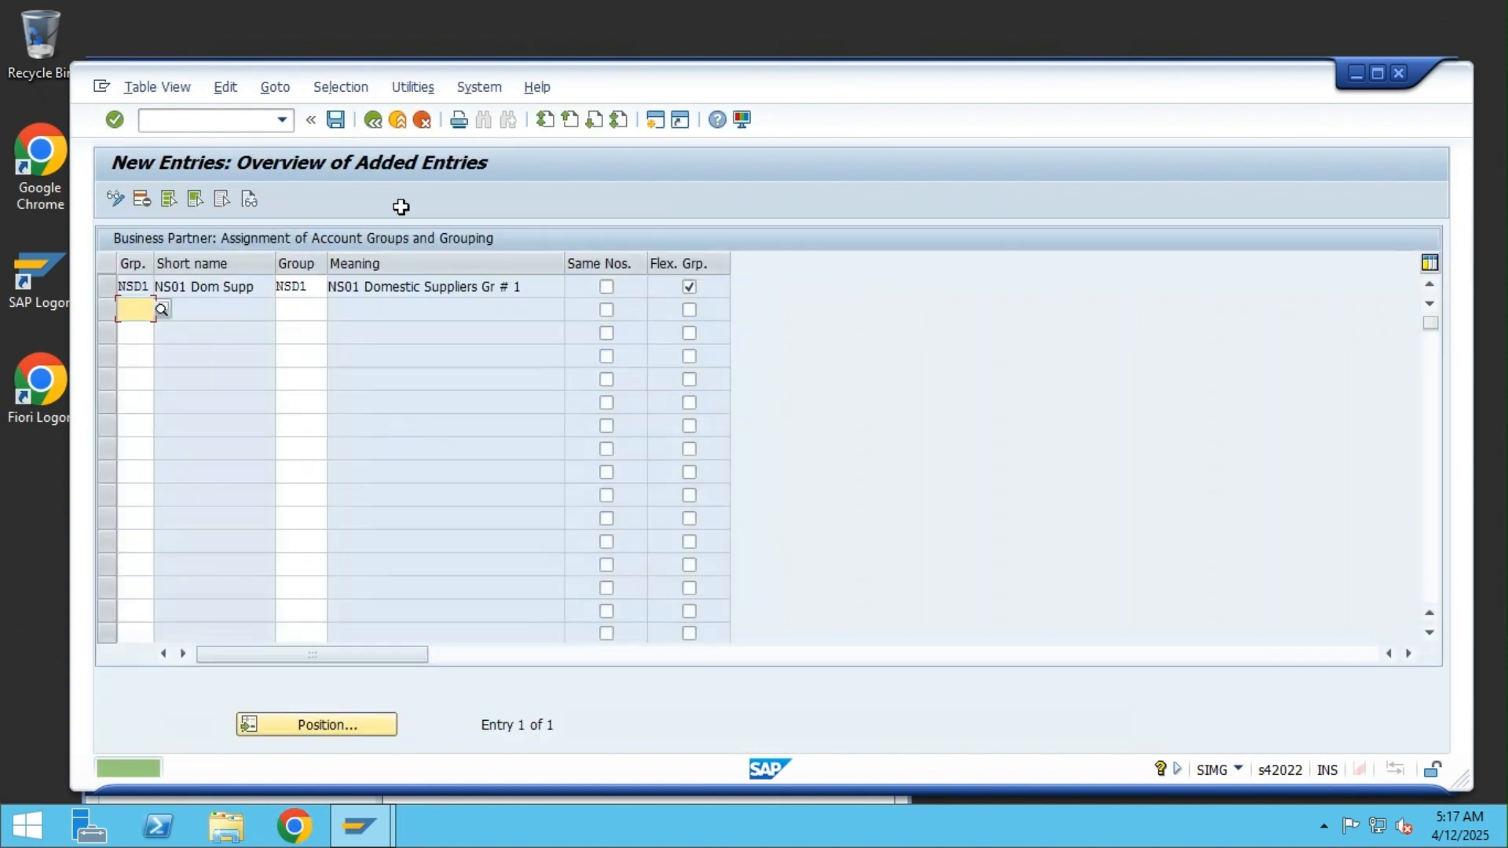
{"action": "left_click", "coordinate": [400, 119]}
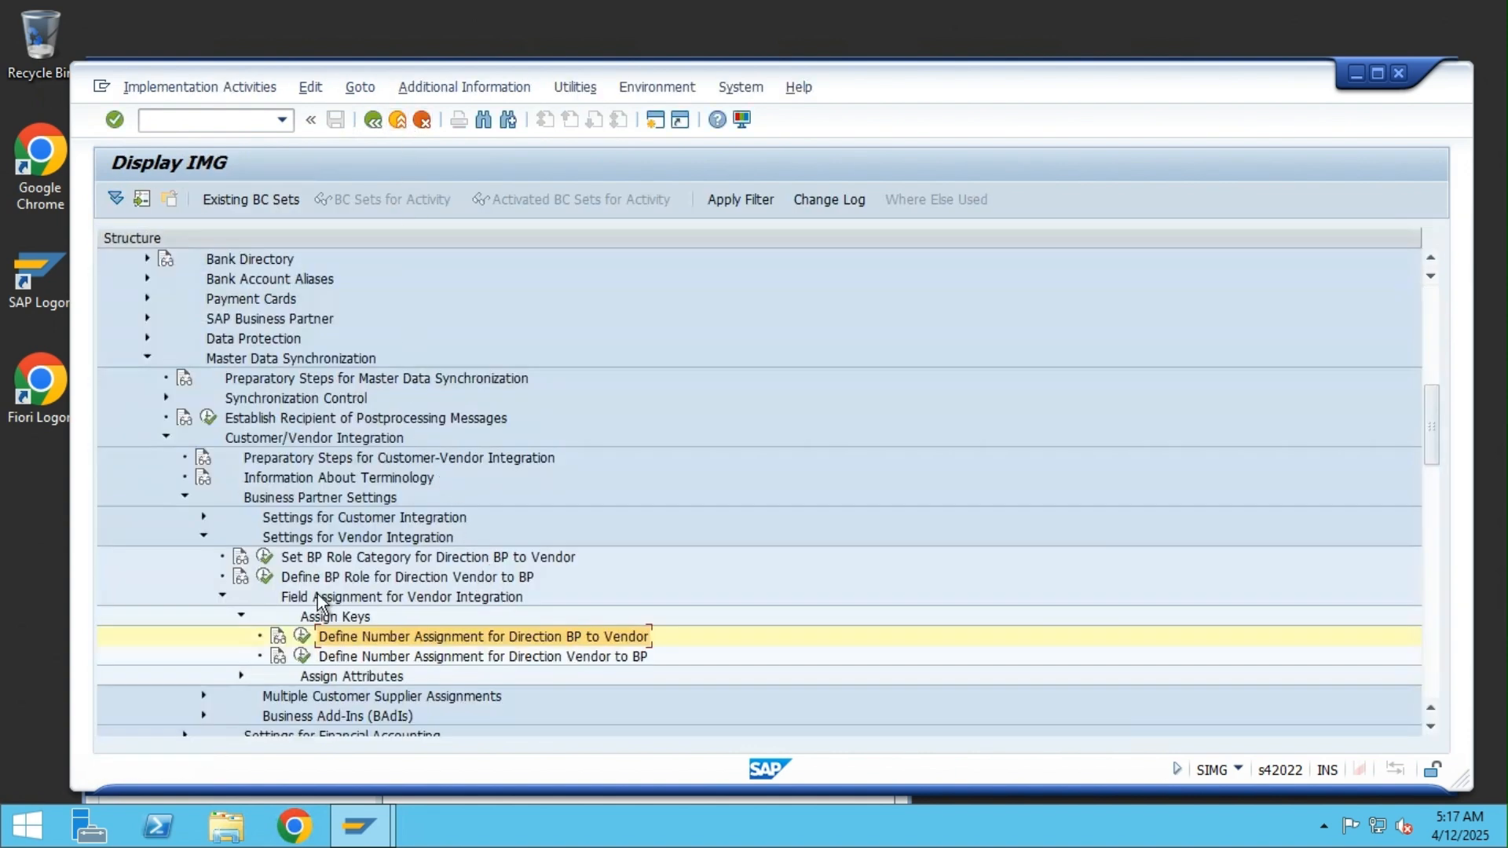
Step: Open Set BP Role Category for Direction BP to Vendor and examine role category FLVN01
{"action": "left_click", "coordinate": [265, 557]}
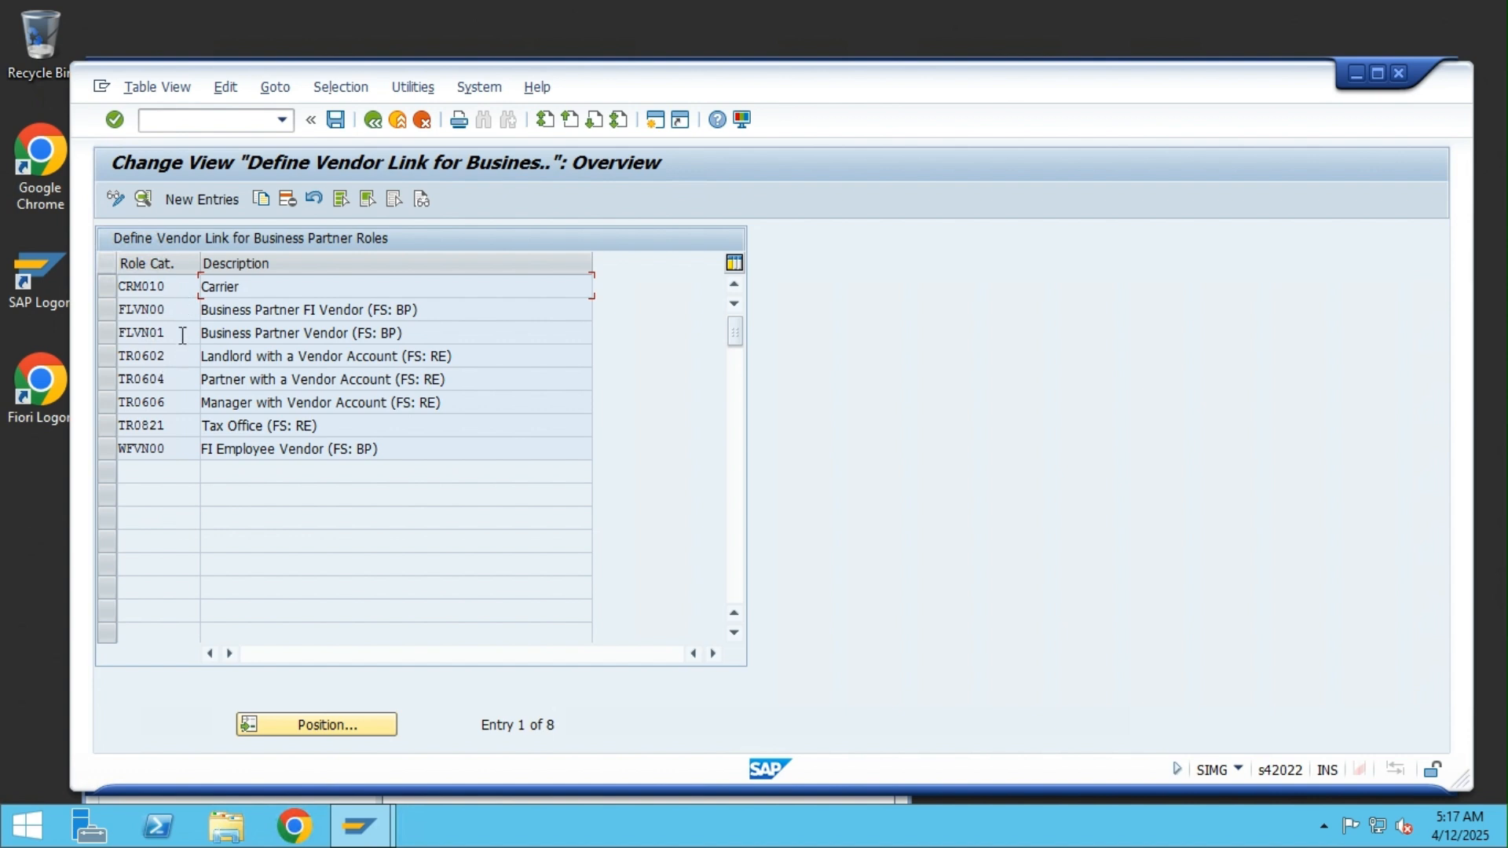
{"action": "left_click_drag", "start_coordinate": [182, 334], "coordinate": [119, 333]}
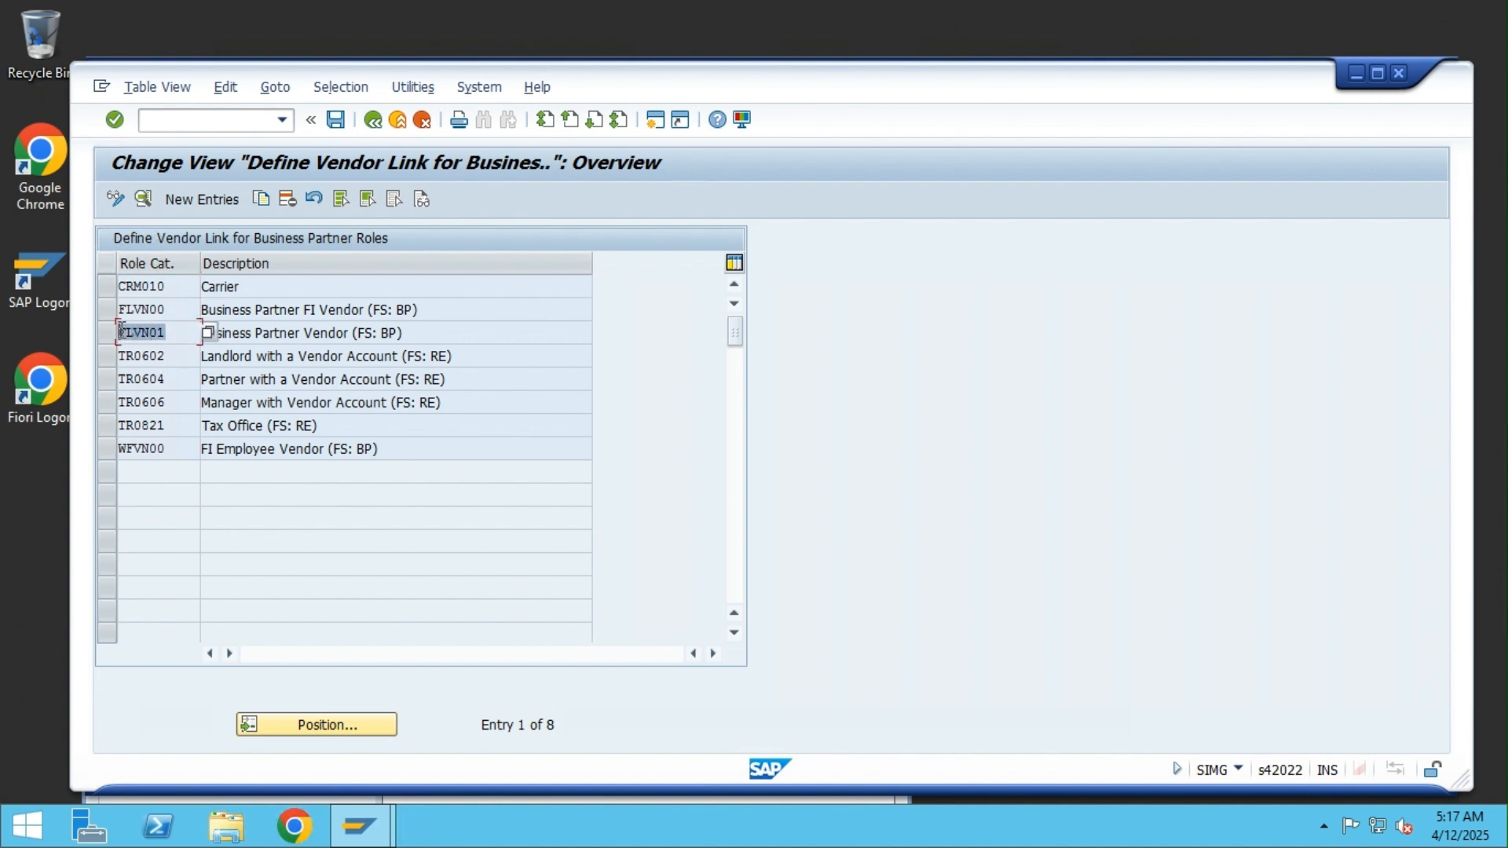